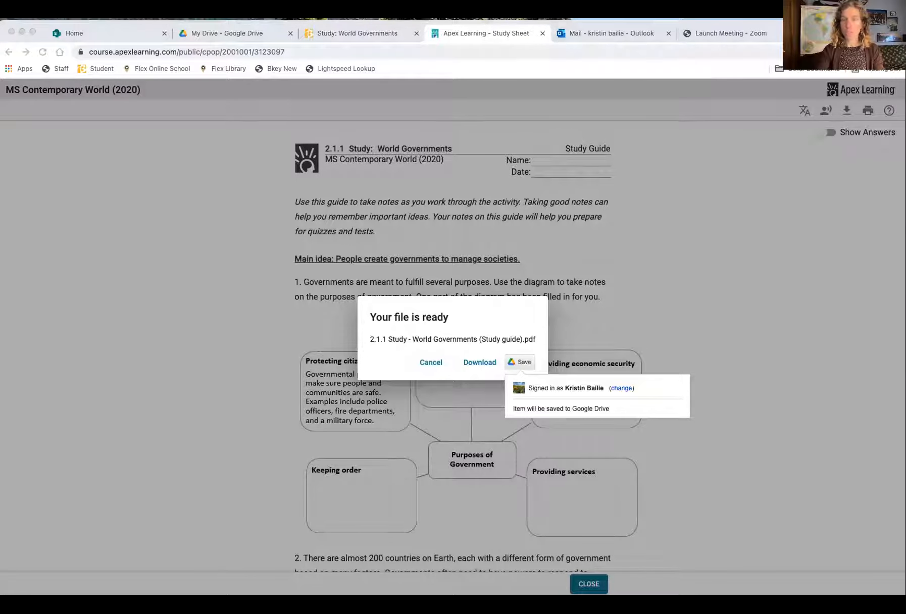
Step: Save the World Governments study guide PDF to the 2021-2022 folder in Google Drive and close the study sheet page
drag(0, 25, 111, 188)
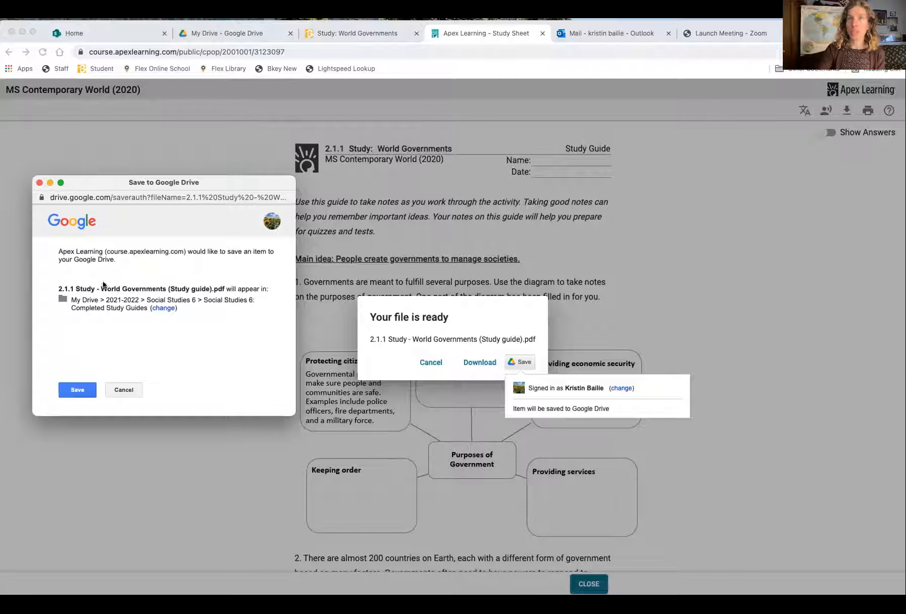
click(161, 309)
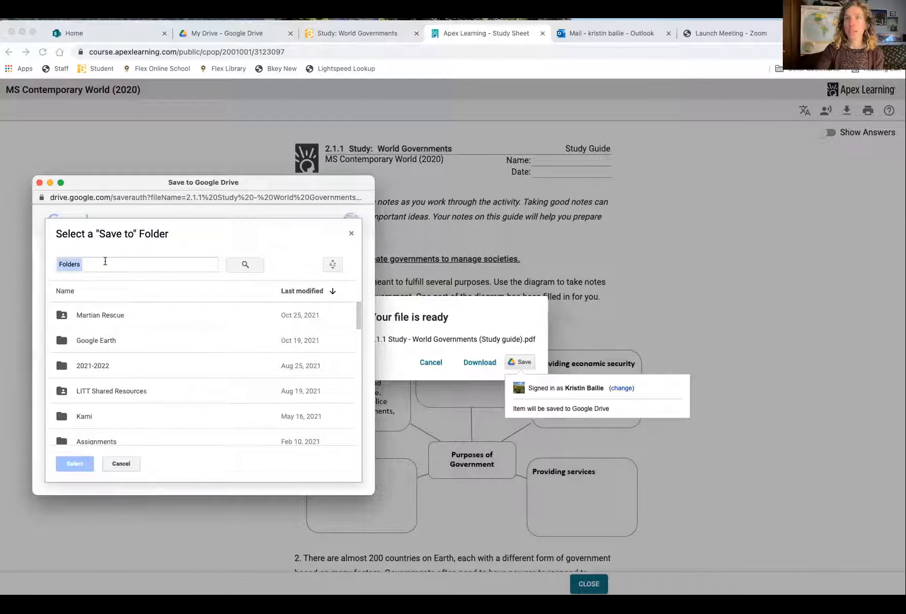
click(60, 367)
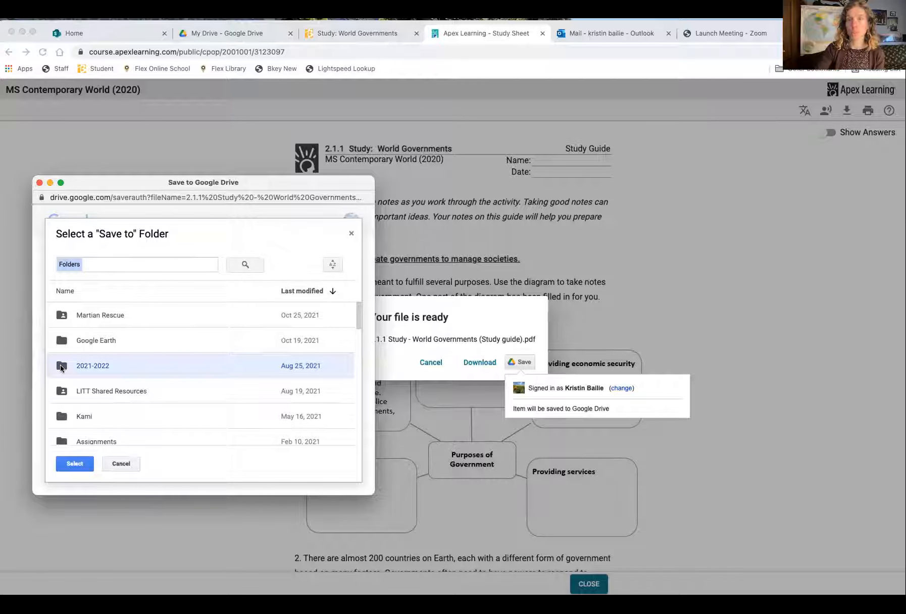
click(71, 464)
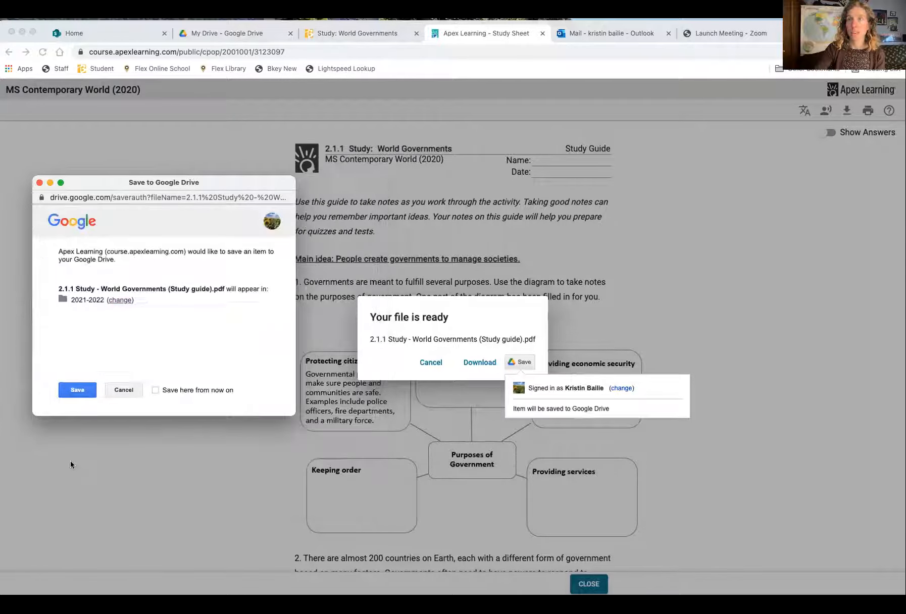
click(73, 390)
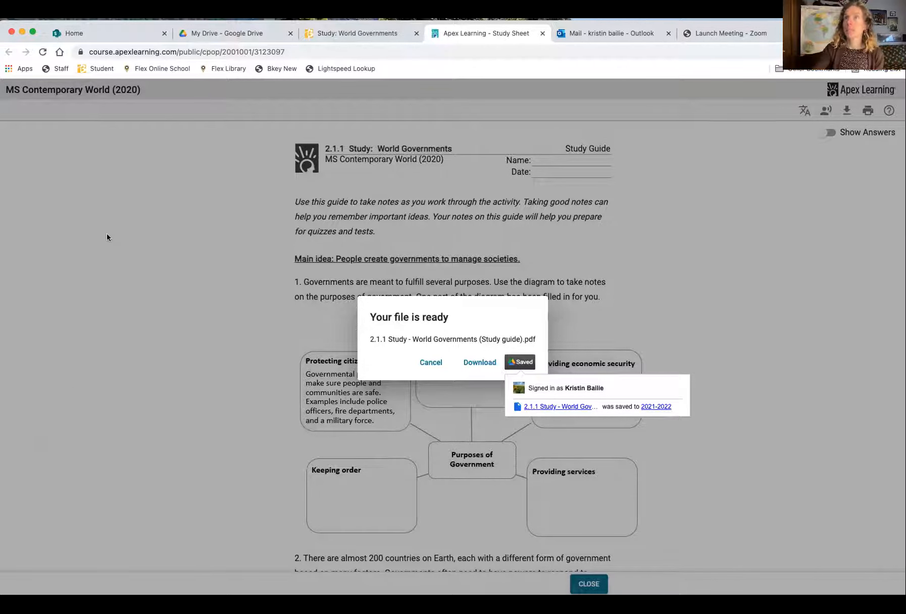
click(755, 379)
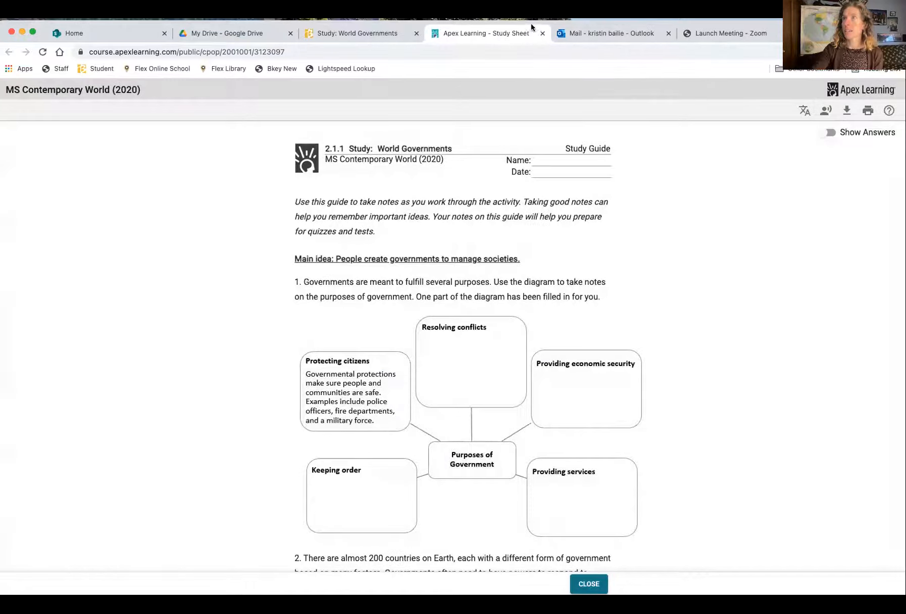
click(543, 33)
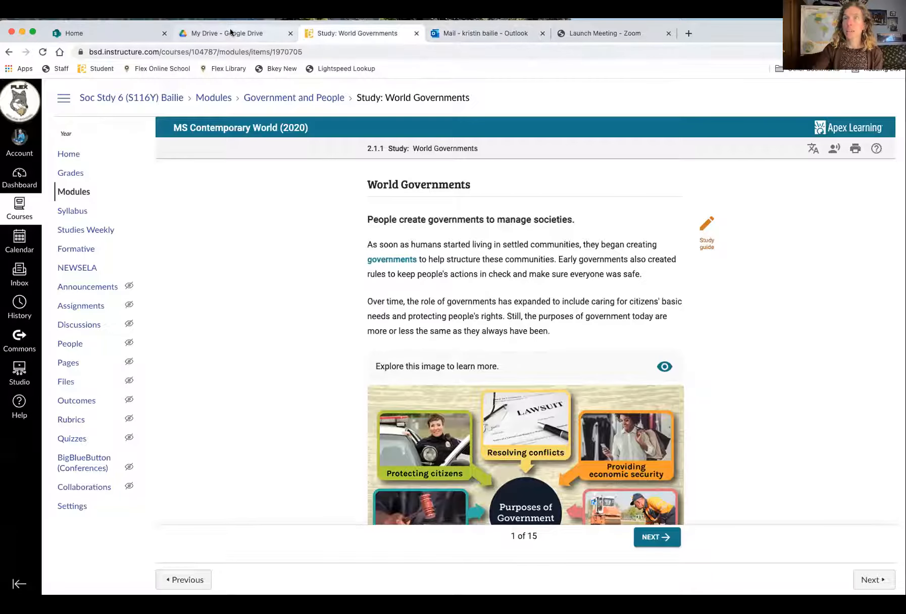
Step: Open "2.1.1 Study - World Governments (Study guide).pdf" from the 2021-2022 folder in Google Drive with Kami
click(230, 33)
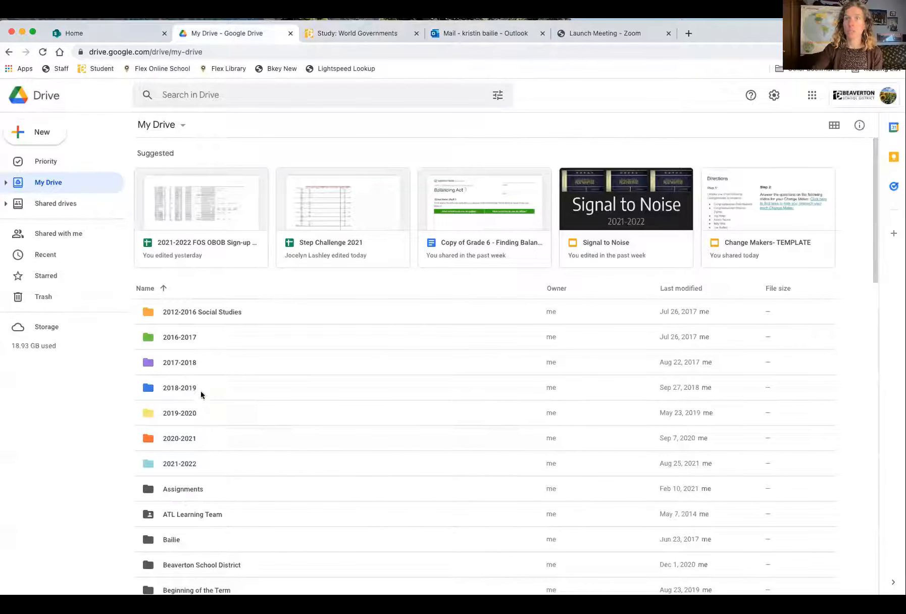
double_click(146, 465)
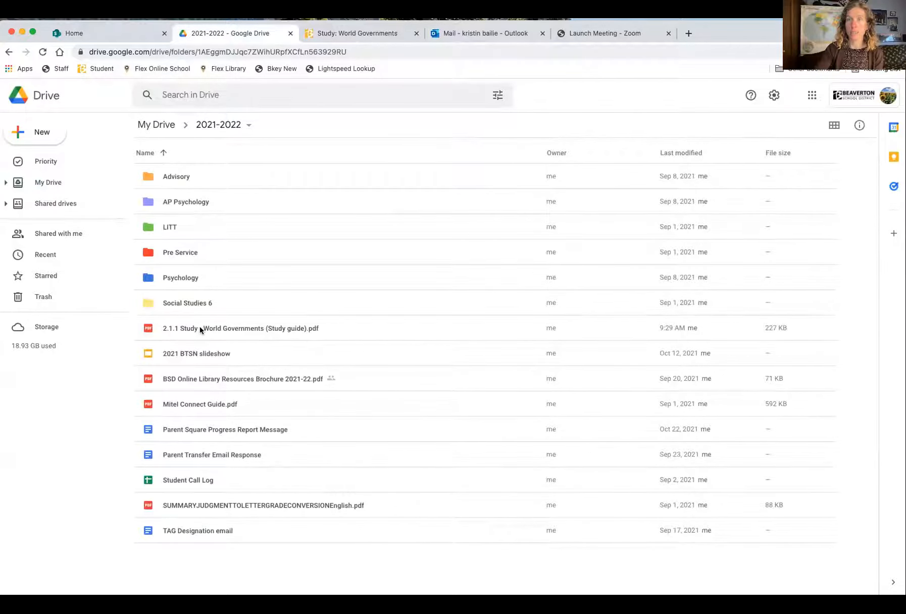
double_click(183, 329)
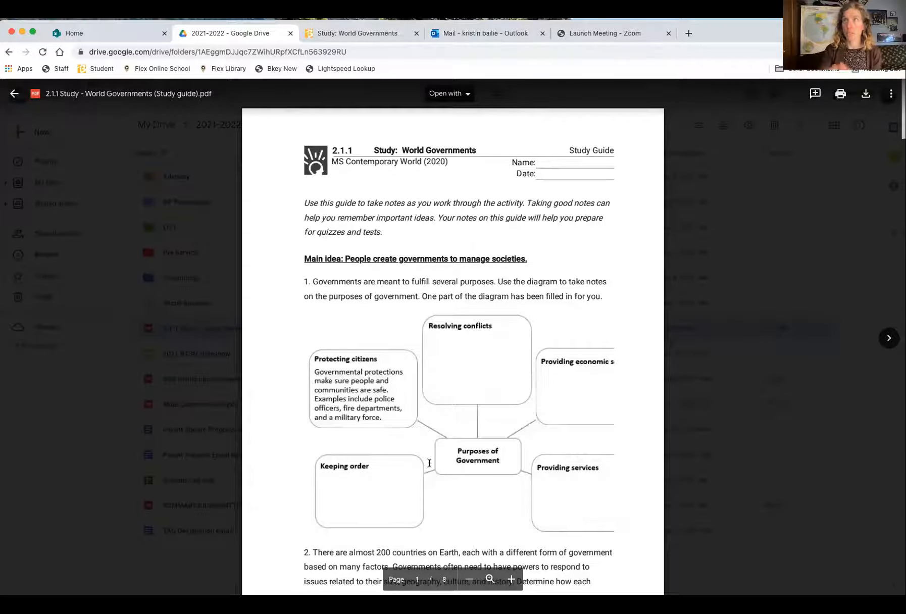
click(469, 101)
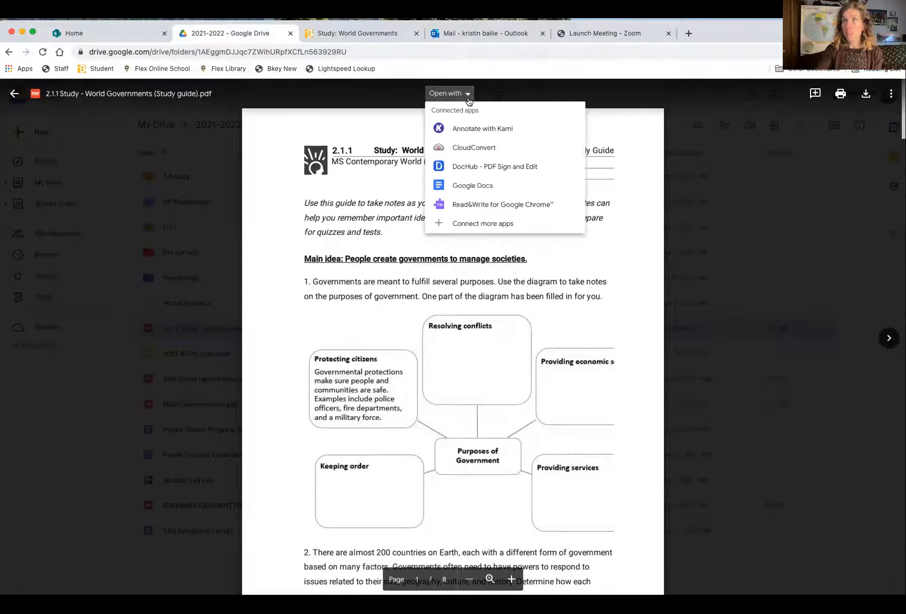
click(462, 128)
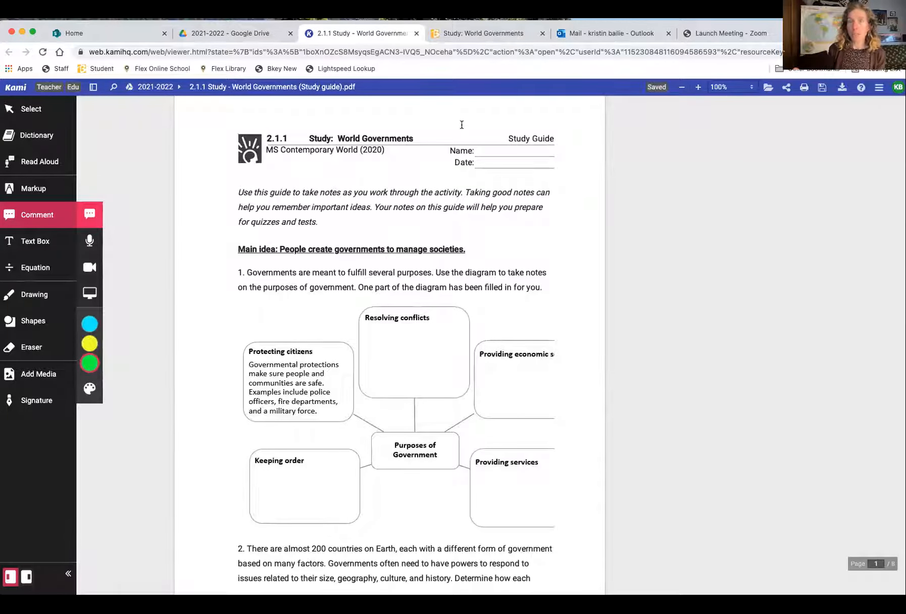
Step: Add a purple text box reading "Government works to keep the peace" under Resolving conflicts, and resize it to fit inside the shape
click(33, 241)
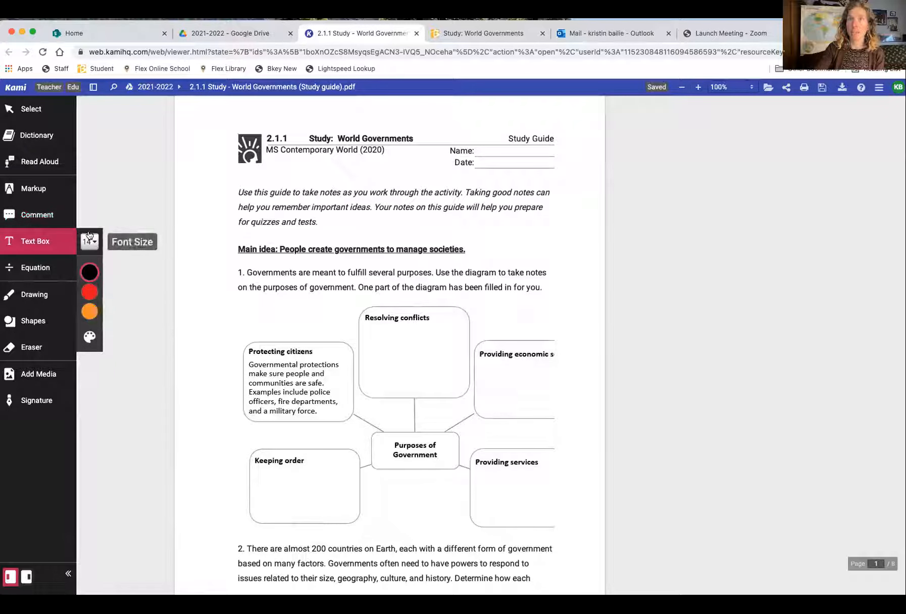
mouse_move(90, 268)
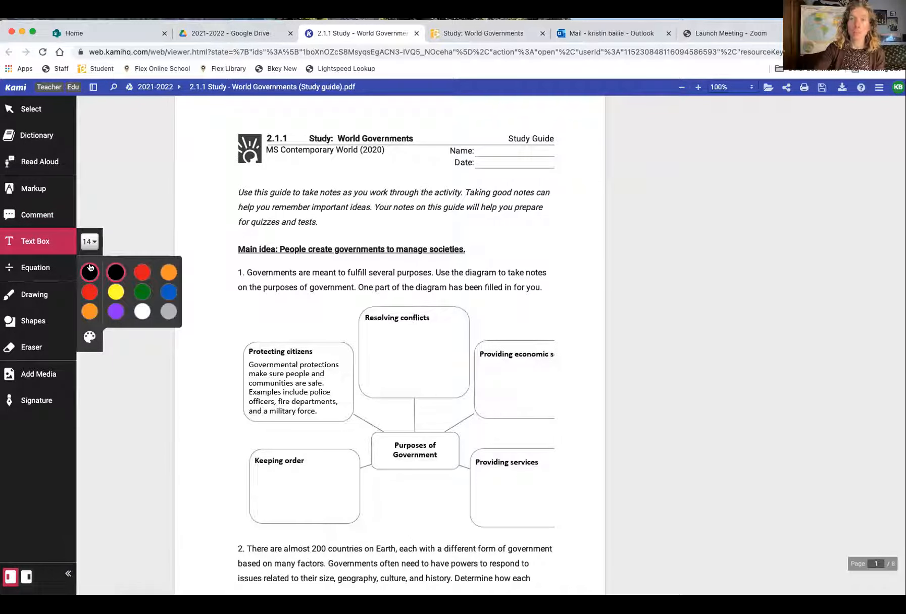
click(116, 312)
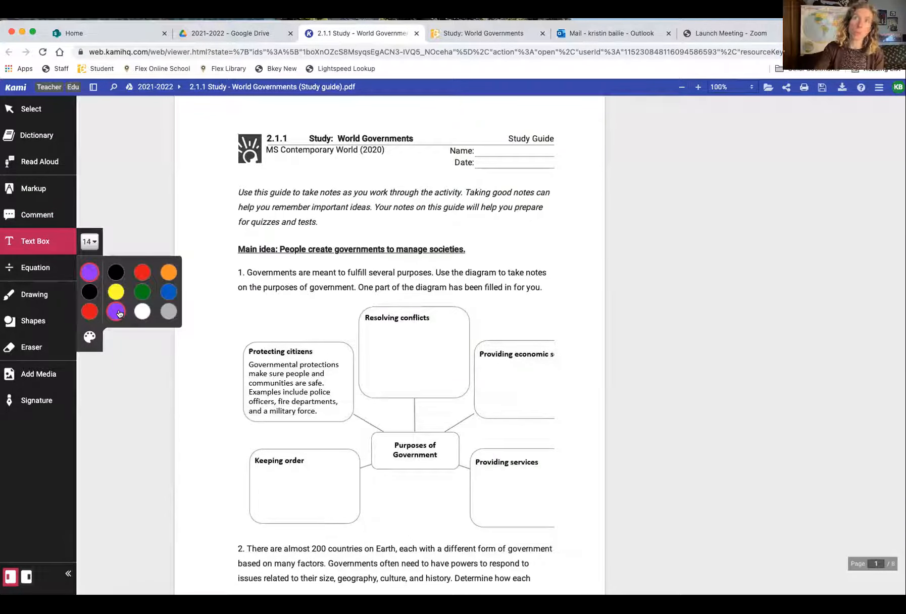
click(373, 336)
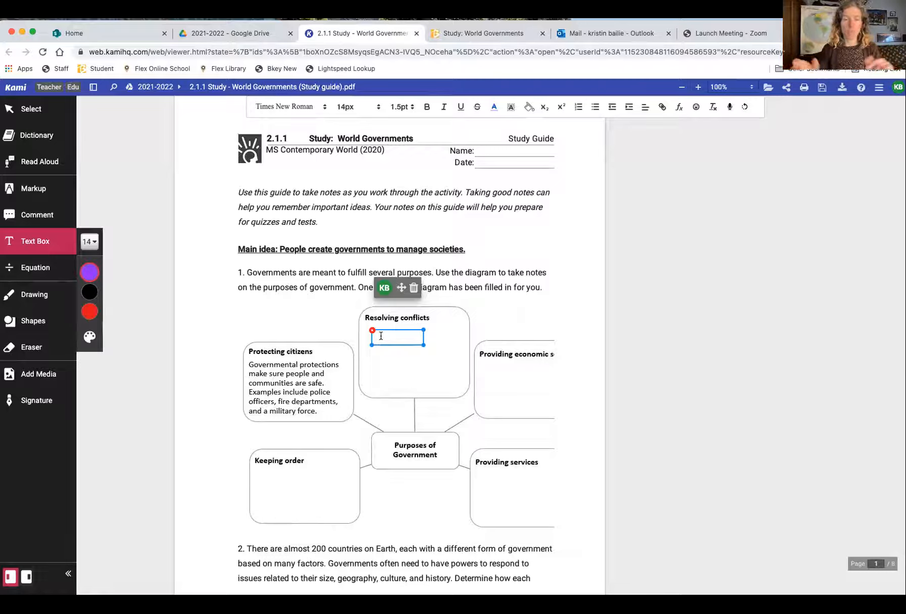
text(Govern)
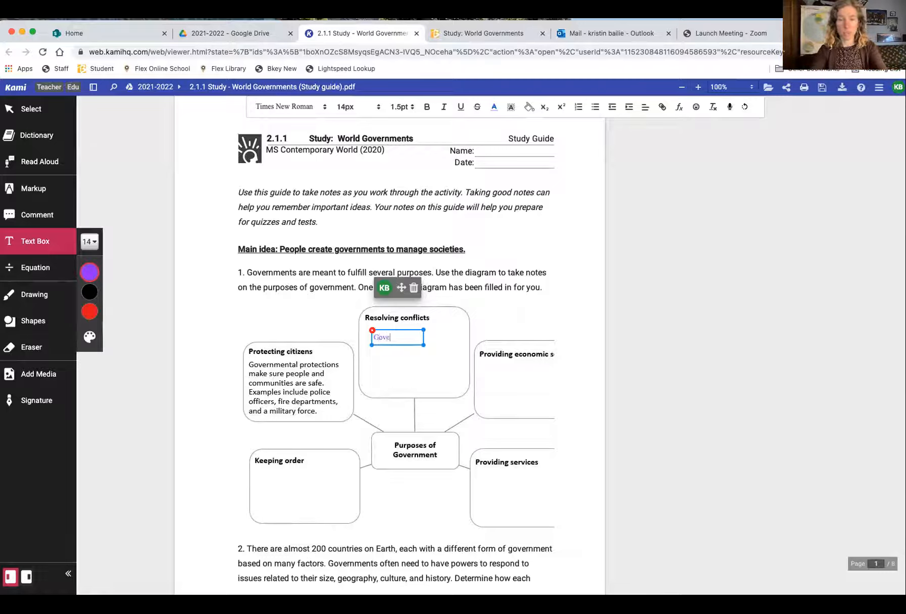
key(BackSpace)
text(nm)
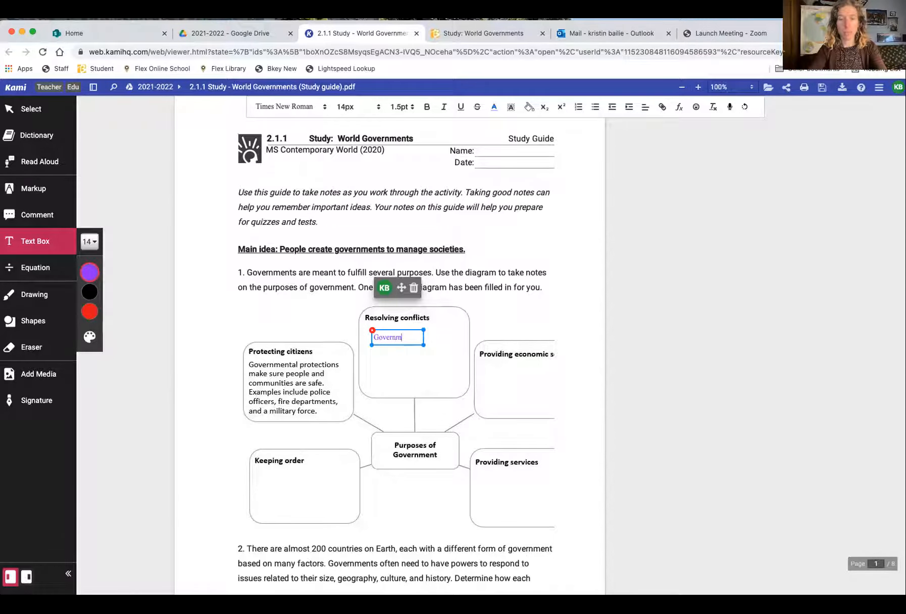
text(ent works t)
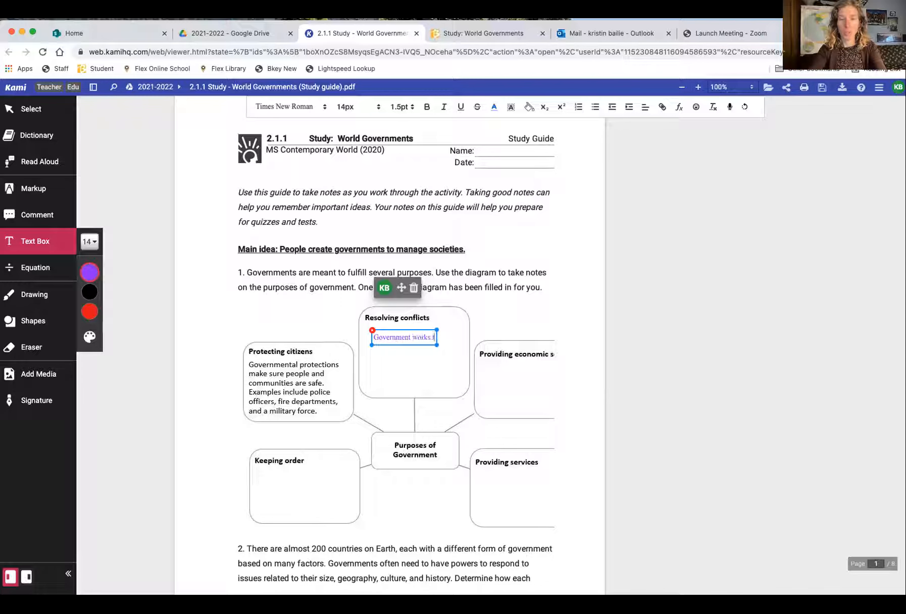
text(o keep the)
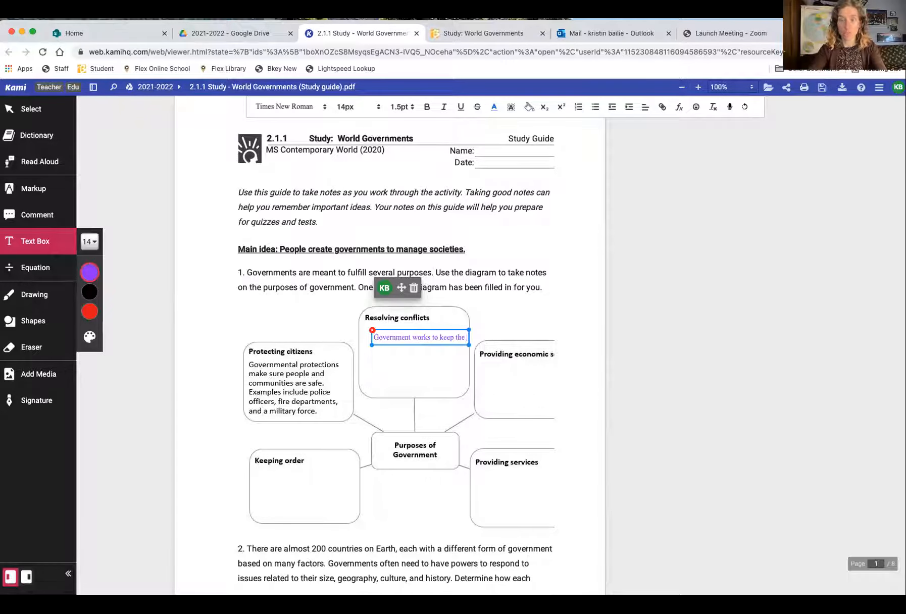
text( peace)
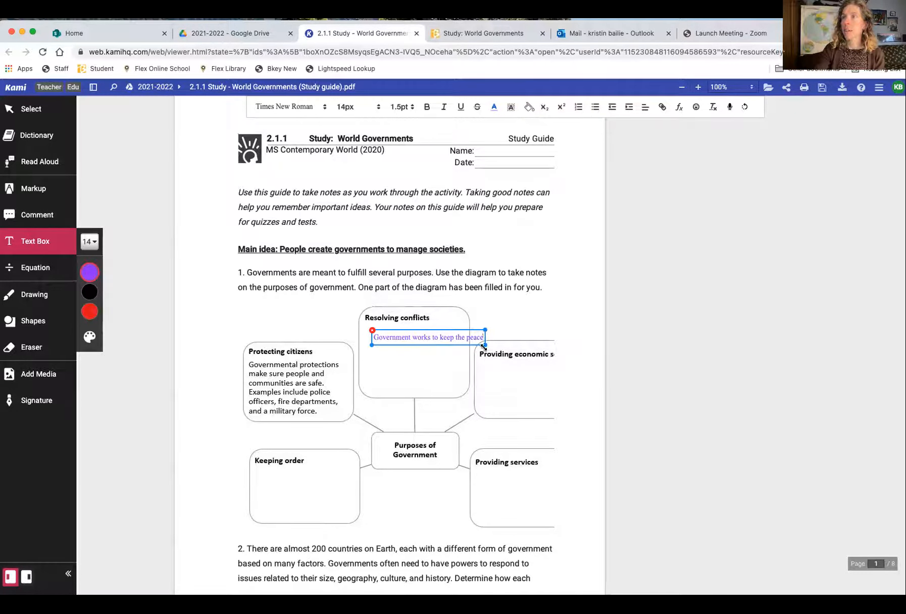
drag(484, 346, 434, 383)
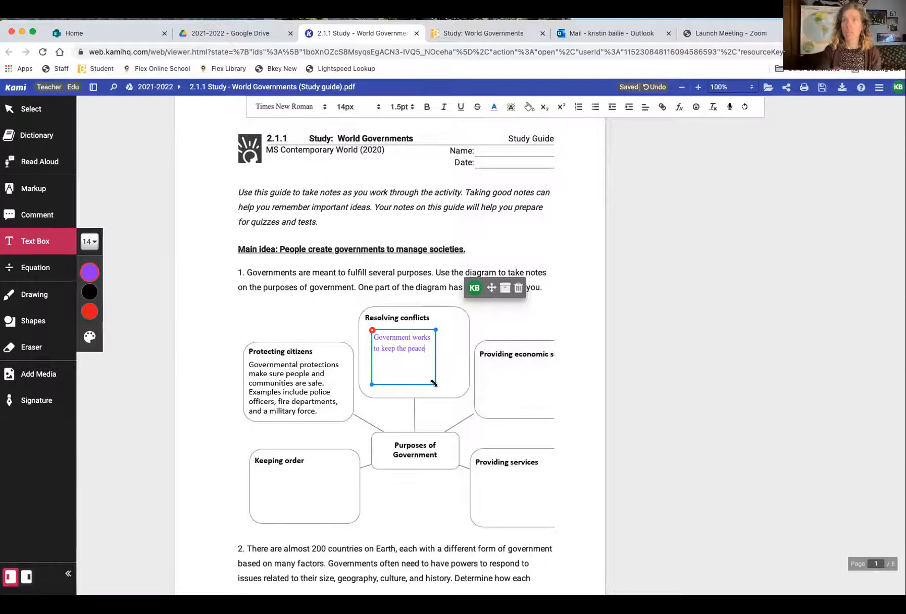
click(496, 371)
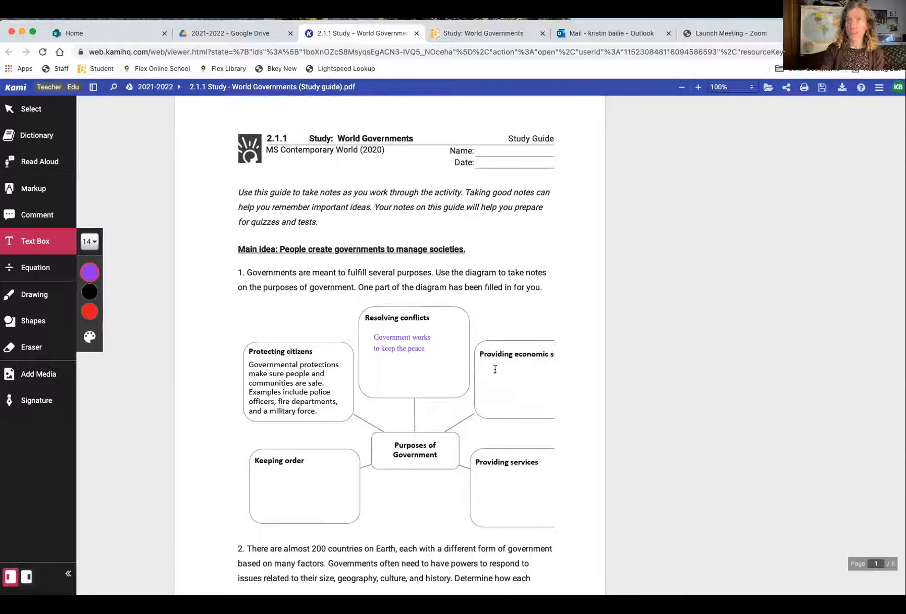
Step: Add a text box reading "Governments control imports and exports" under the economic security heading in the diagram
click(496, 371)
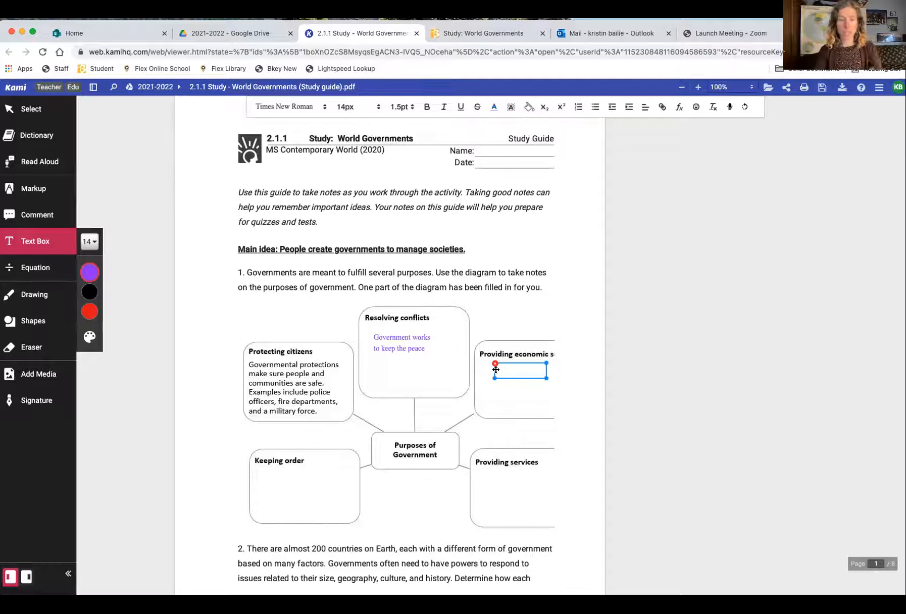
text(Gove)
text(rnments con)
text(trol impa)
text(ta)
text( and d)
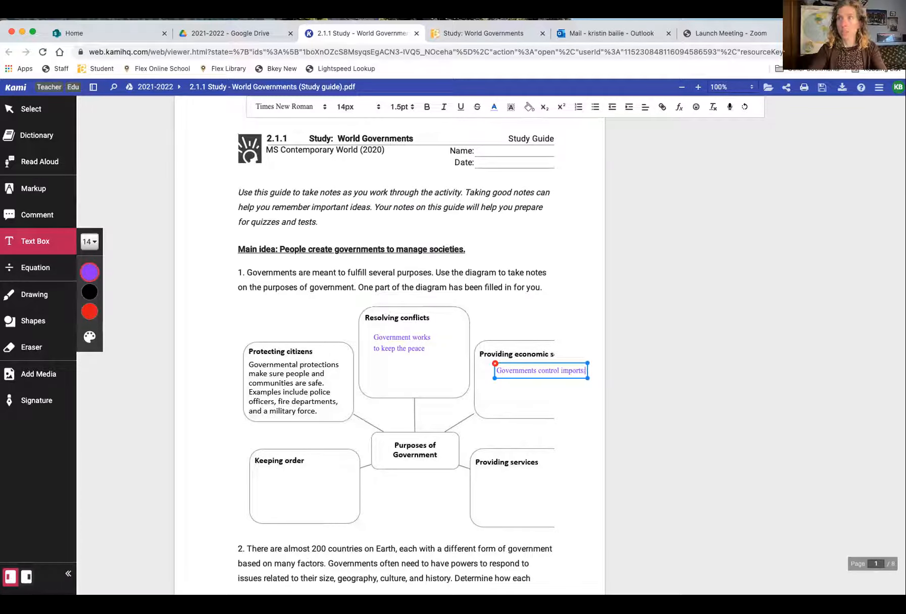
text(xports)
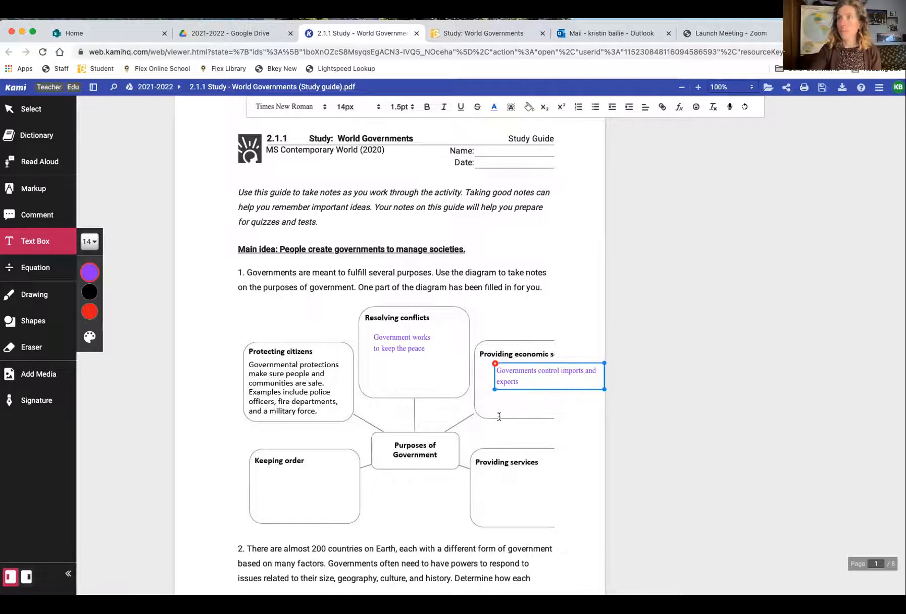
click(496, 483)
Step: Add a text box reading "Infrastructure" under Providing services in the diagram
click(506, 481)
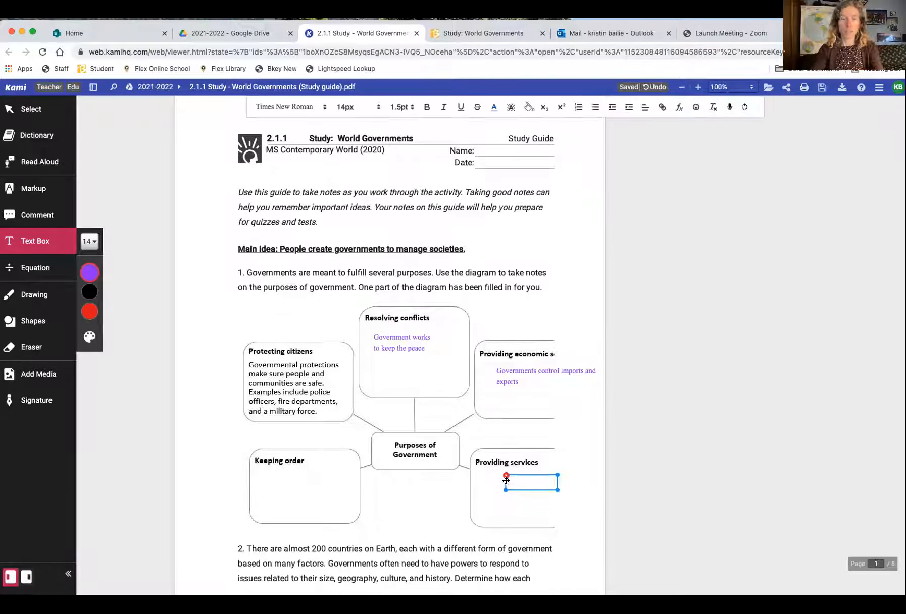
text(Ifr)
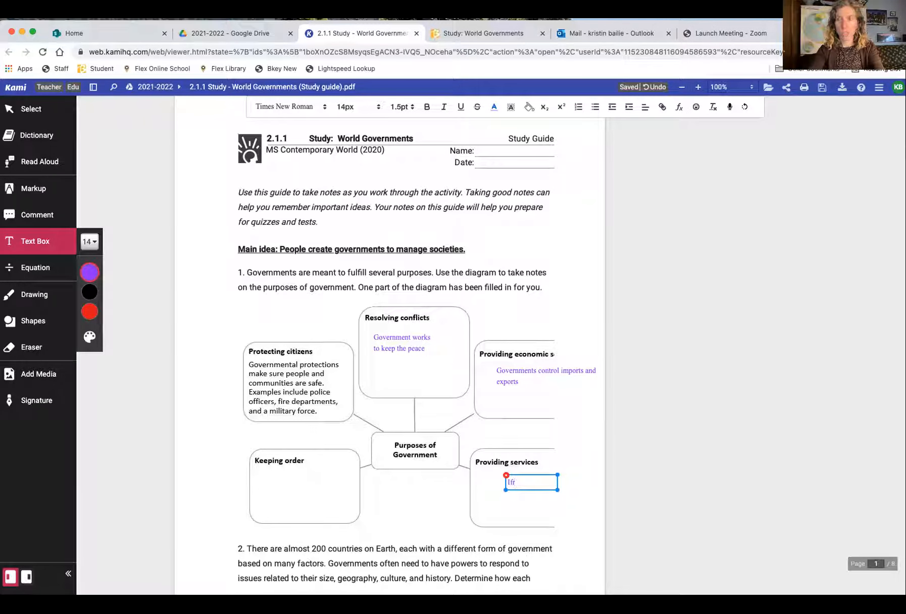
key(BackSpace)
text(nfrastructure)
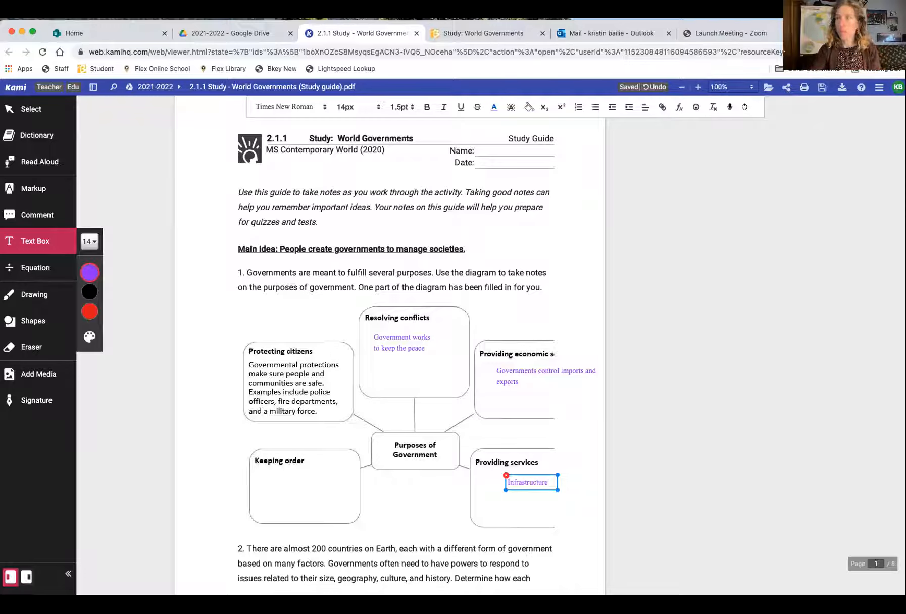
click(267, 483)
Step: Add a text box reading "Police, fire departments, public safety" under Keeping order in the diagram
click(274, 485)
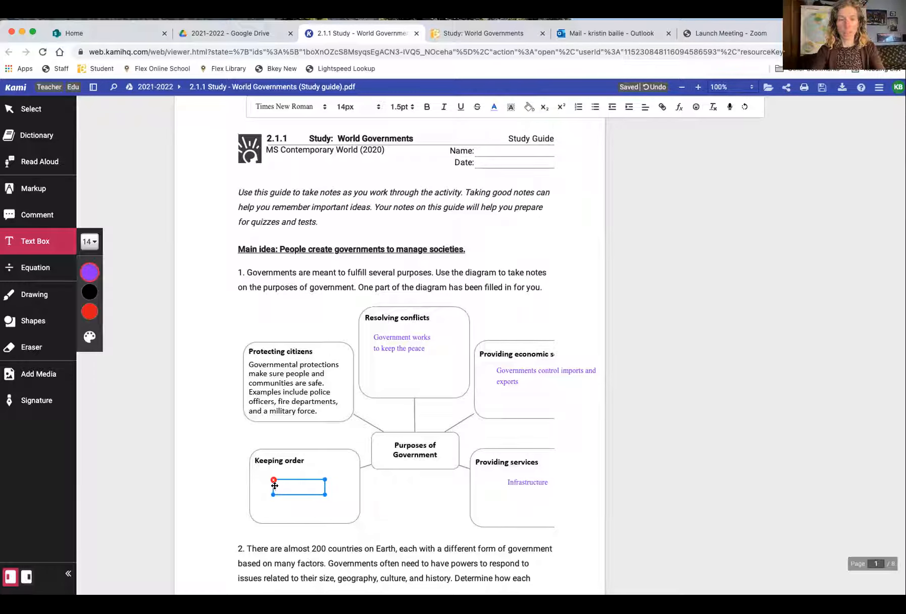
text(Police)
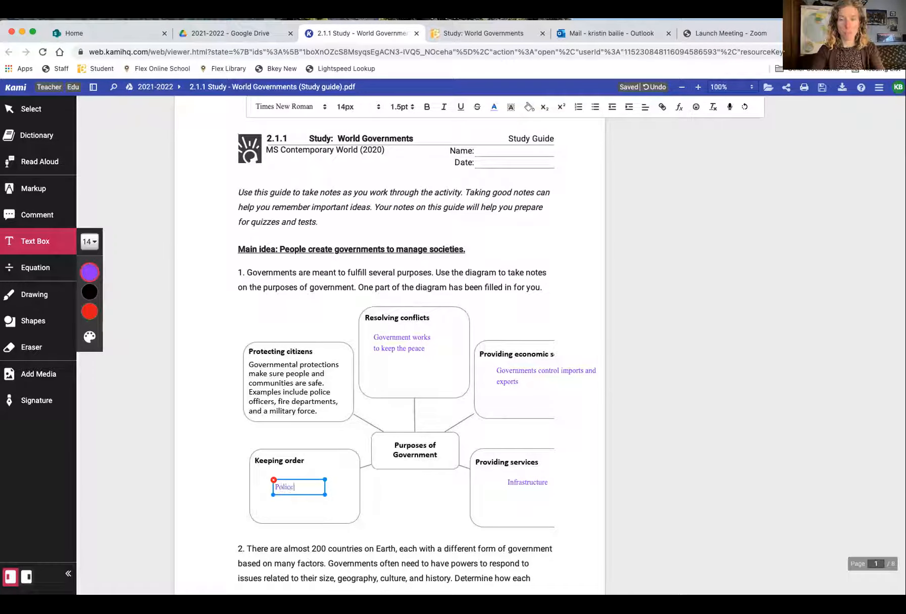
text(, fire de)
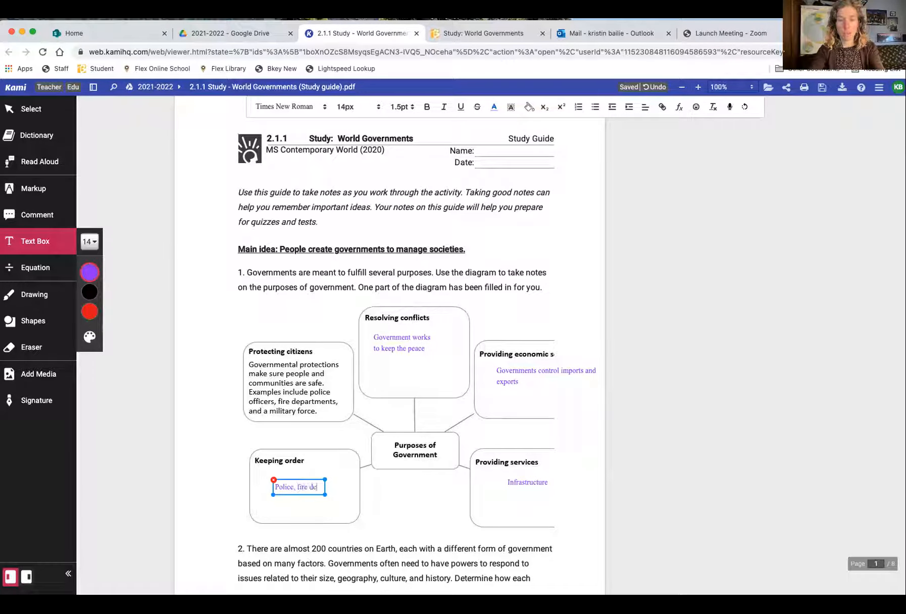
text(partments,)
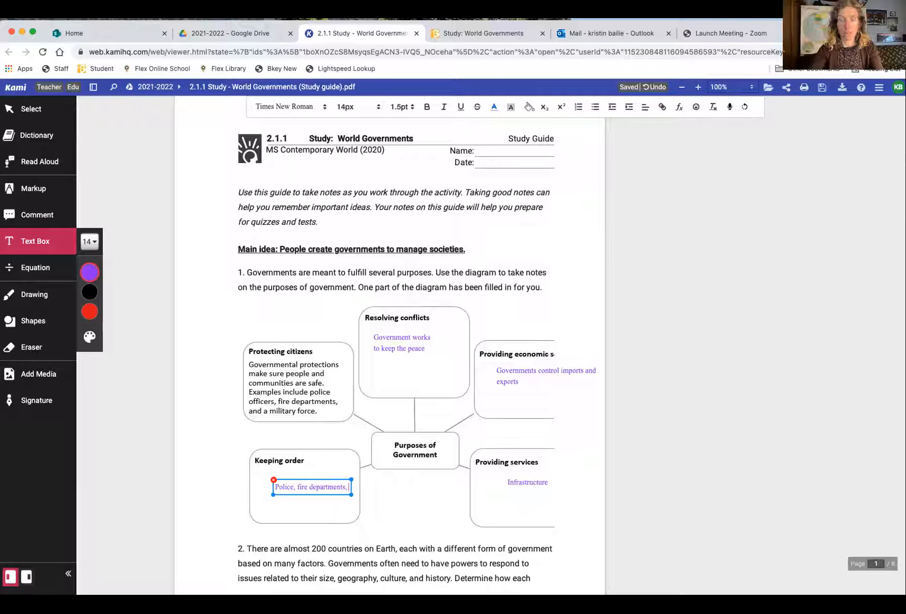
text( public)
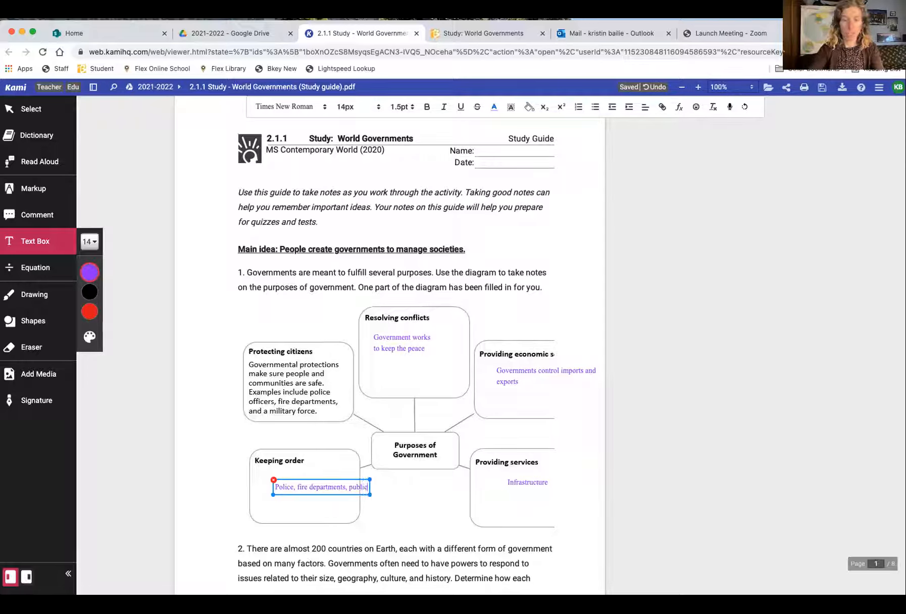
text( safety)
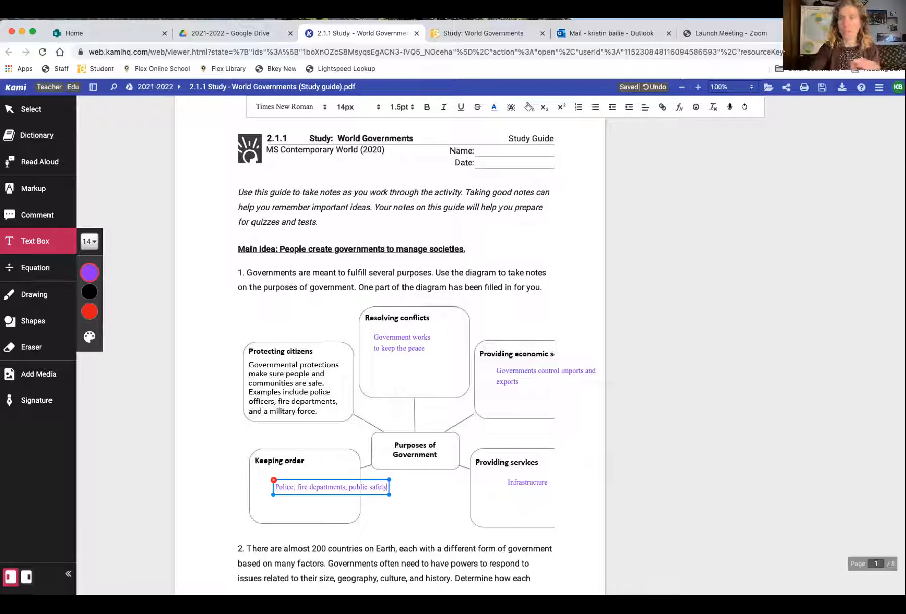
Step: Narrow the Keeping order text box to fit inside its shape, and save the changes to Google Drive
drag(389, 495, 334, 515)
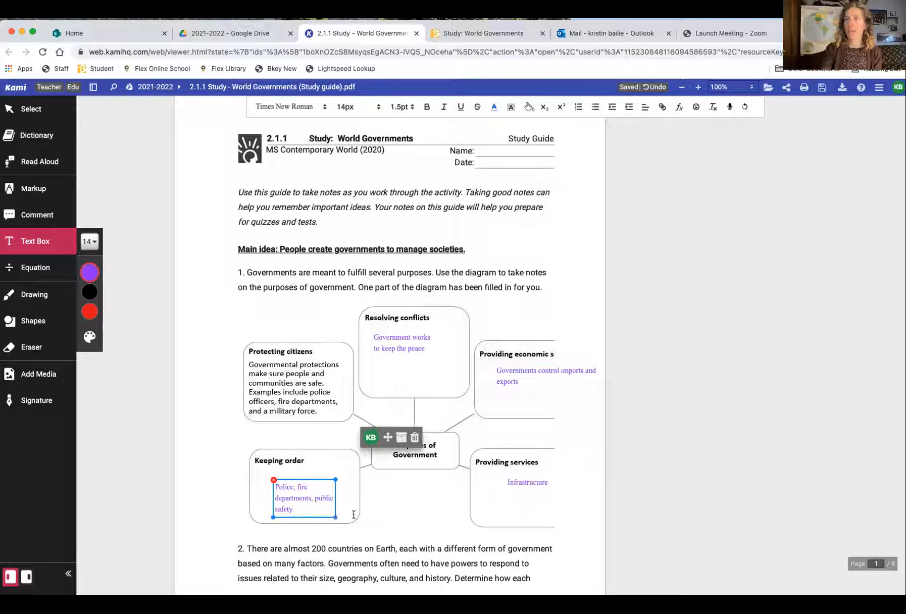
click(408, 515)
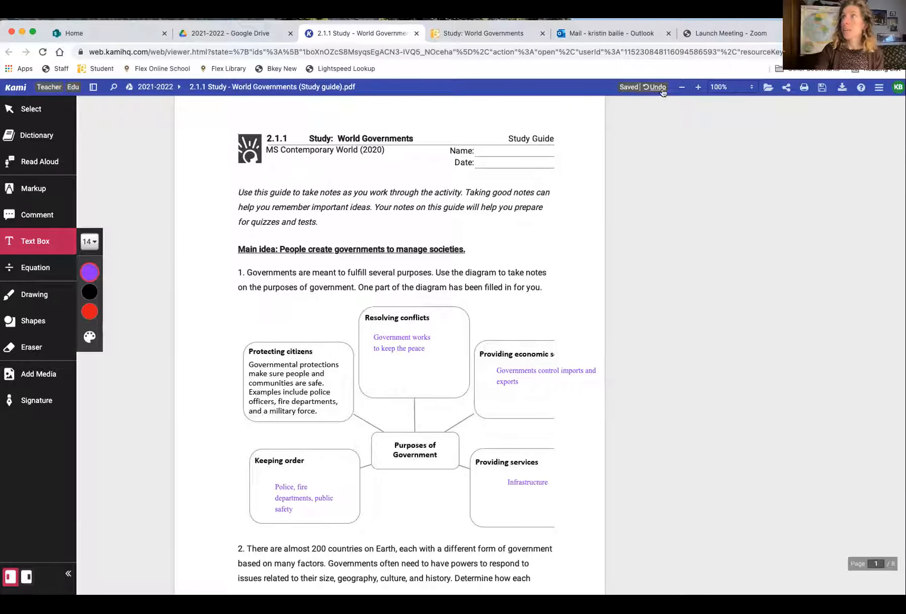
click(822, 88)
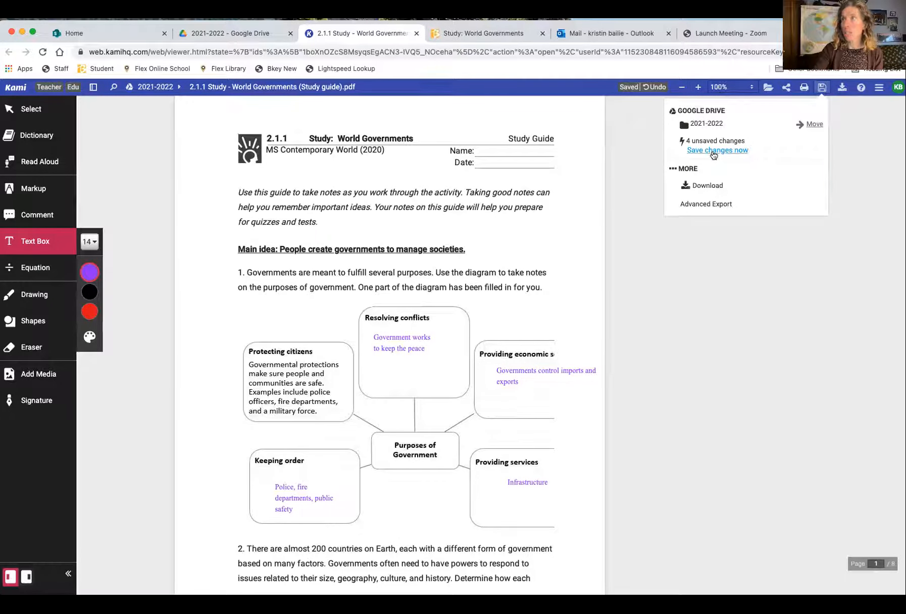
click(711, 151)
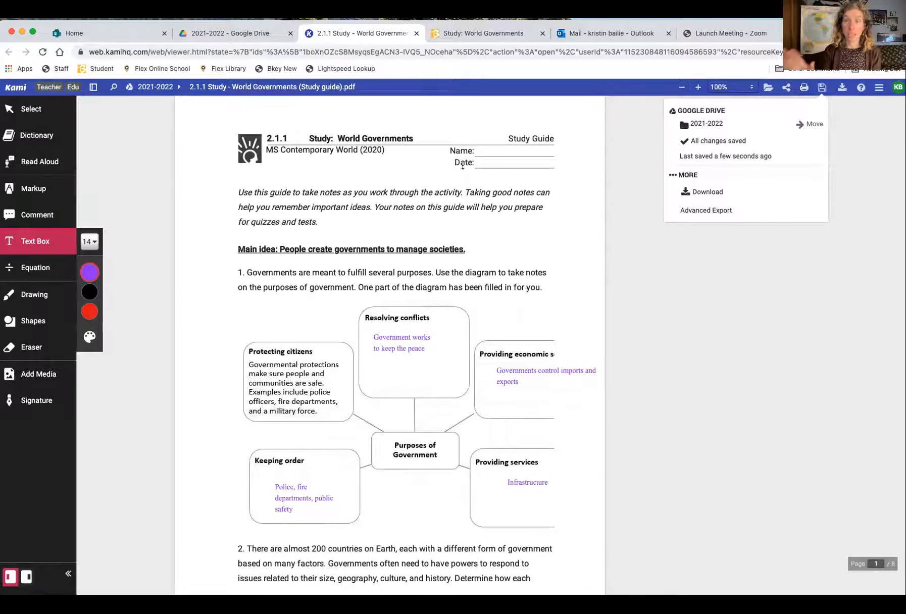
Step: Close the Kami document and preview the study guide PDF in Google Drive to check the saved annotations, returning to the 2021-2022 folder
click(416, 33)
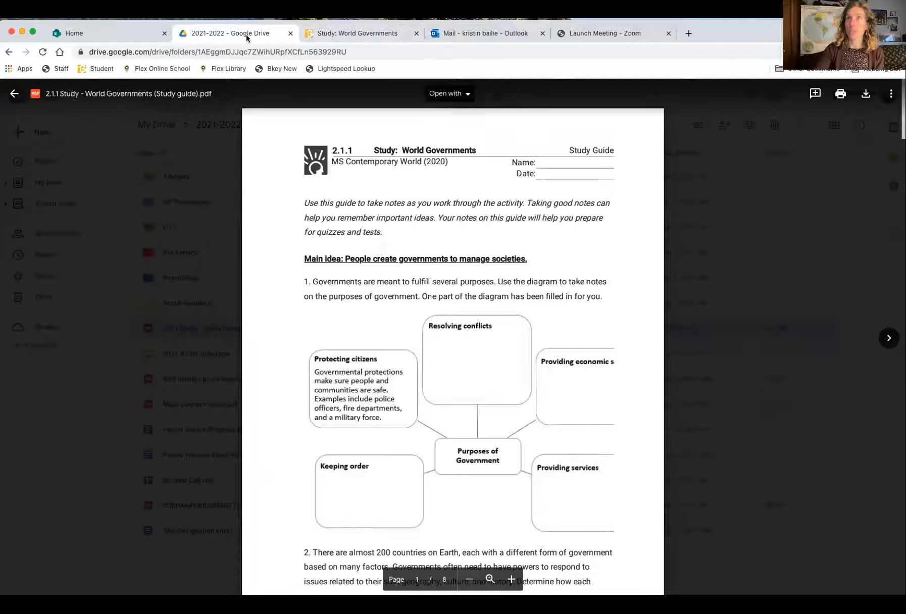
click(15, 95)
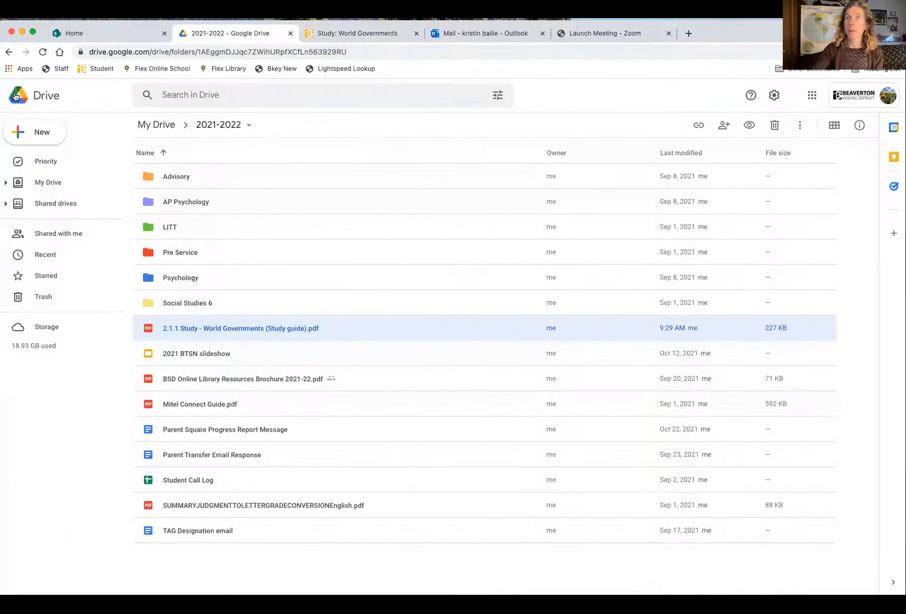
double_click(211, 328)
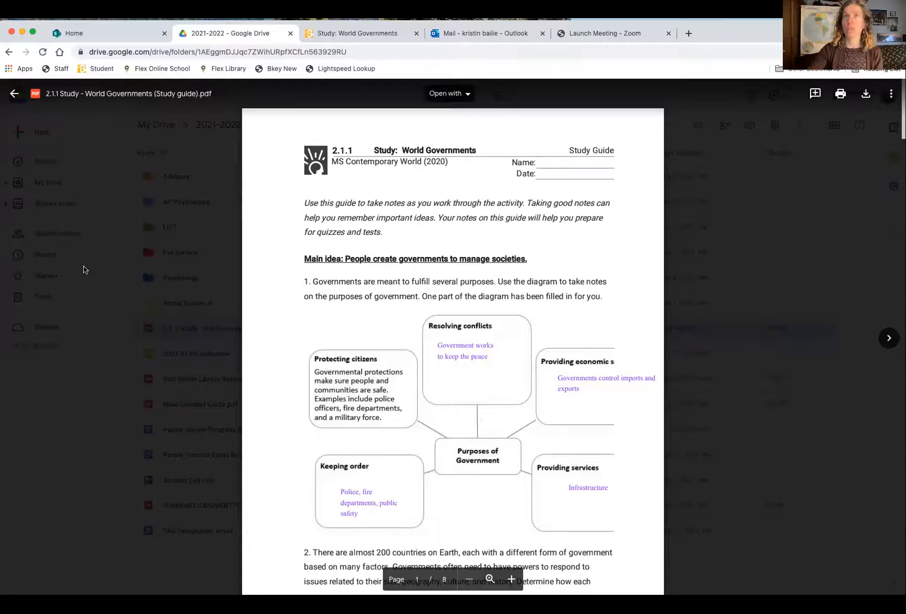
click(14, 96)
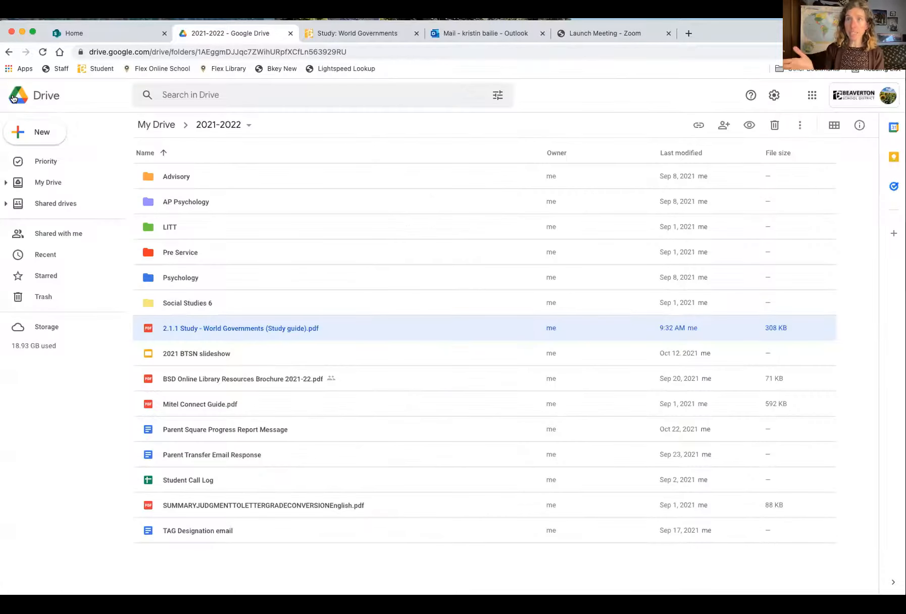
Step: Switch to Canvas and open the 1.3.3 Submit Lab: Scientific Method assignment in the Biology I course
click(331, 35)
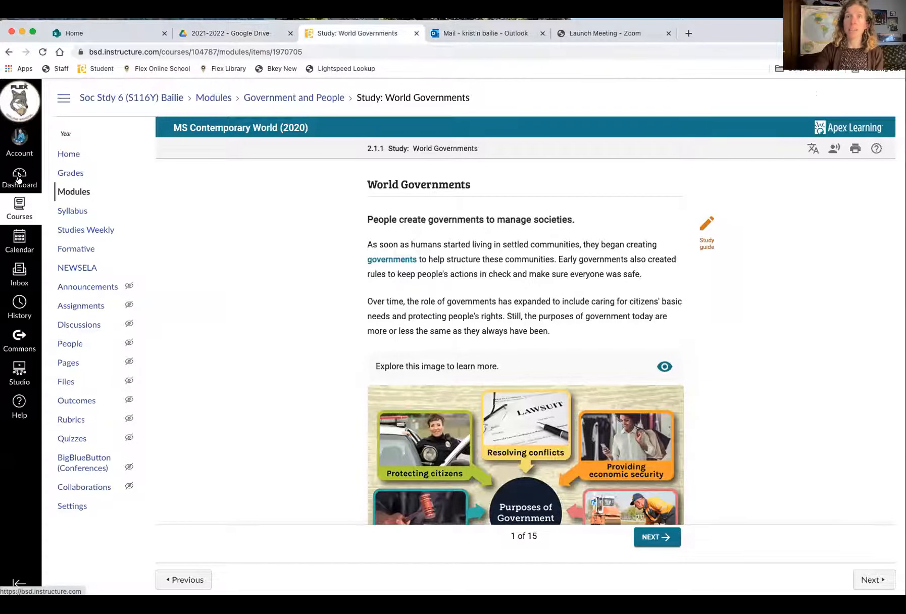
click(19, 207)
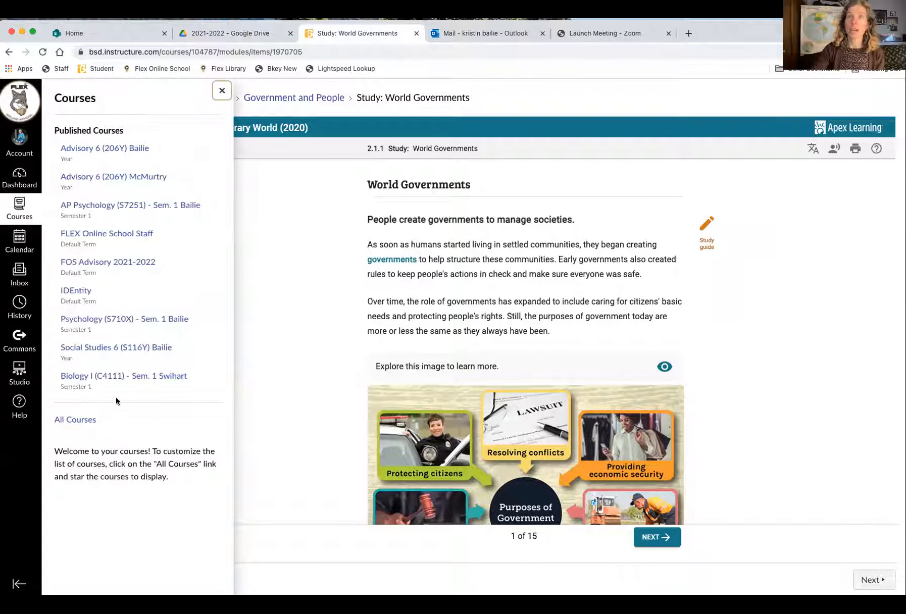
click(124, 377)
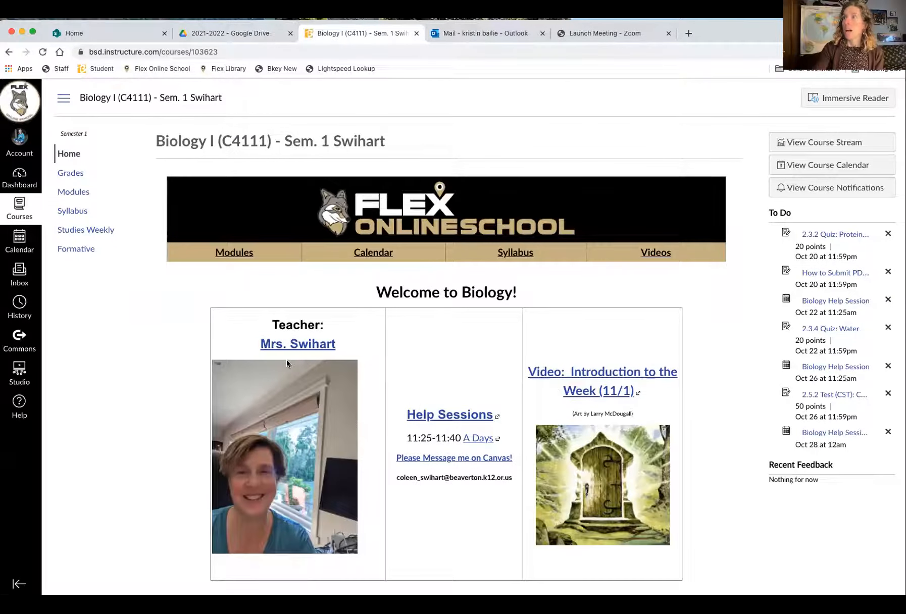
click(76, 192)
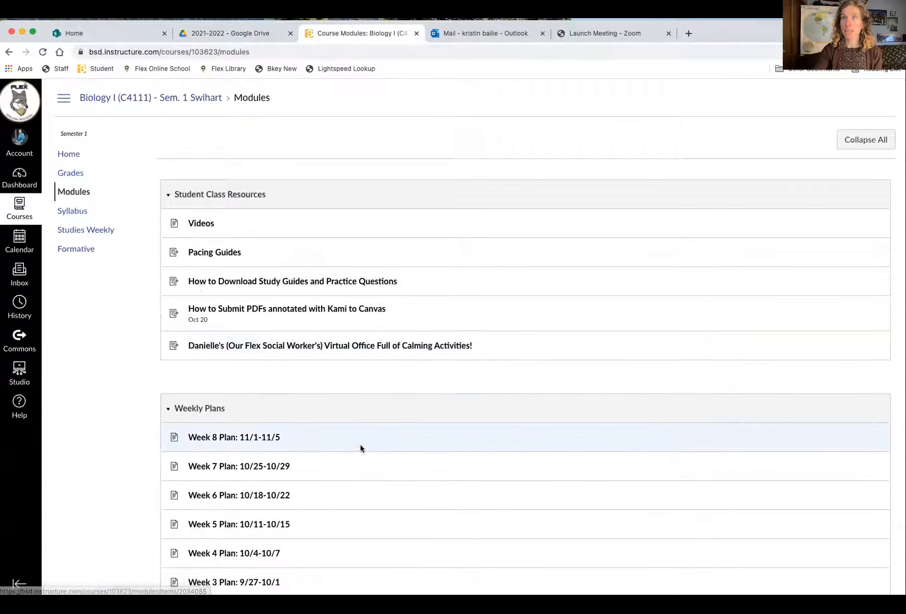
scroll(361, 449, down, 9)
scroll(360, 448, down, 5)
scroll(361, 449, down, 6)
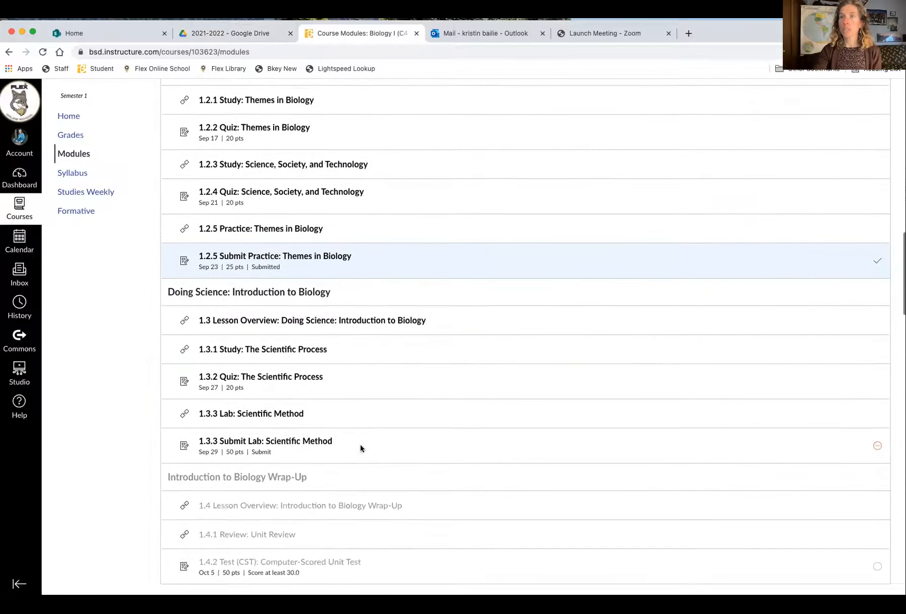
scroll(361, 448, down, 1)
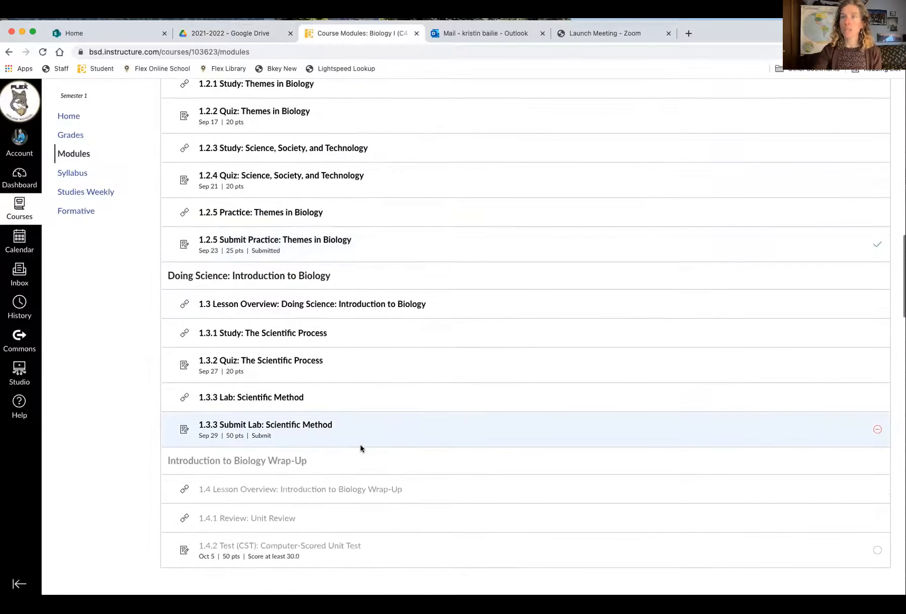
click(270, 429)
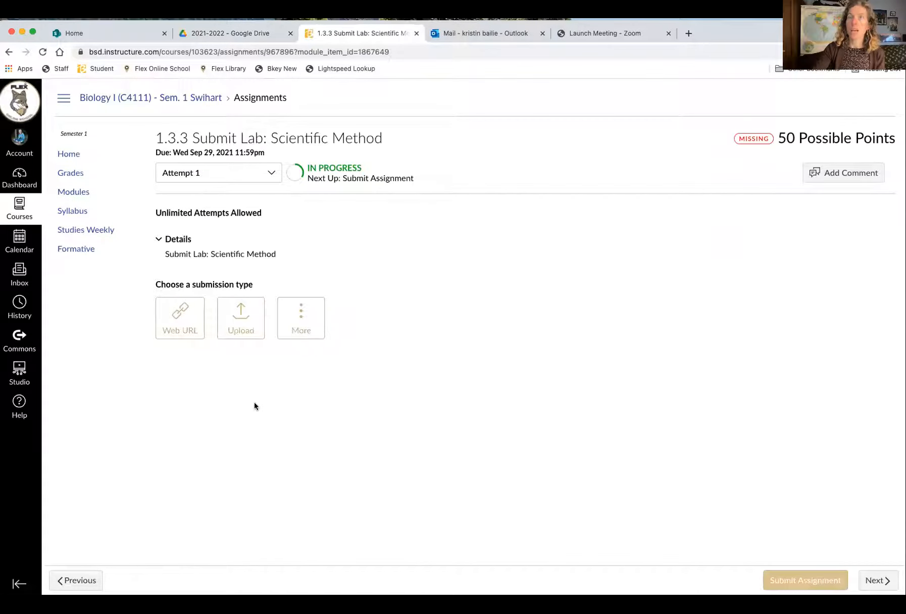
Step: Choose Google Apps USE THIS as the submission type and select 2.1.1 Study - World Governments (Study guide).pdf from the 2021-2022 folder
click(242, 315)
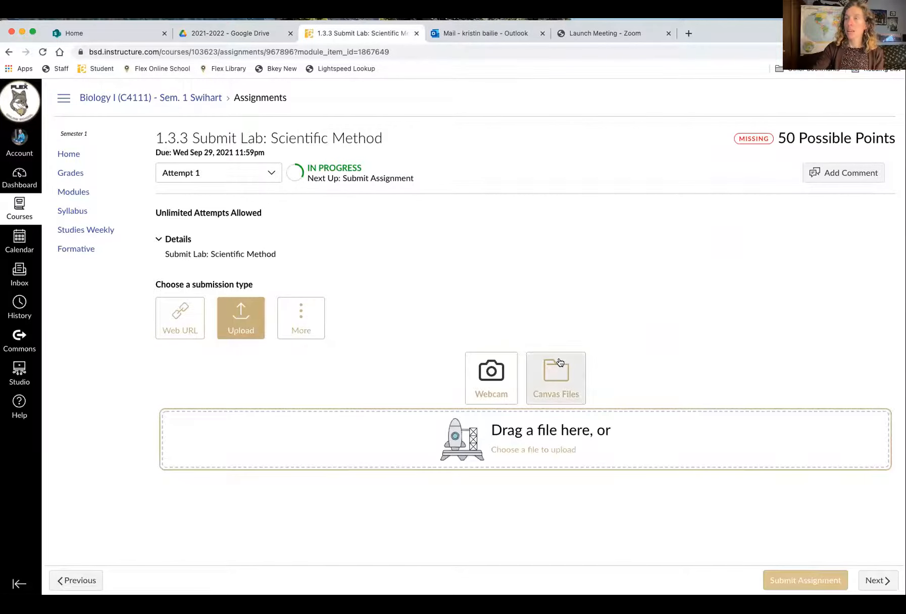
click(301, 316)
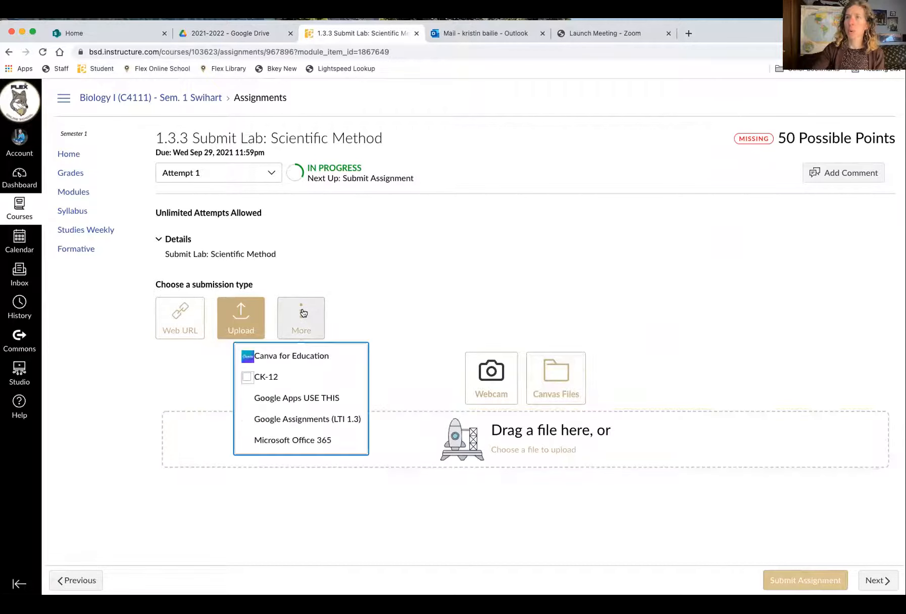
click(284, 399)
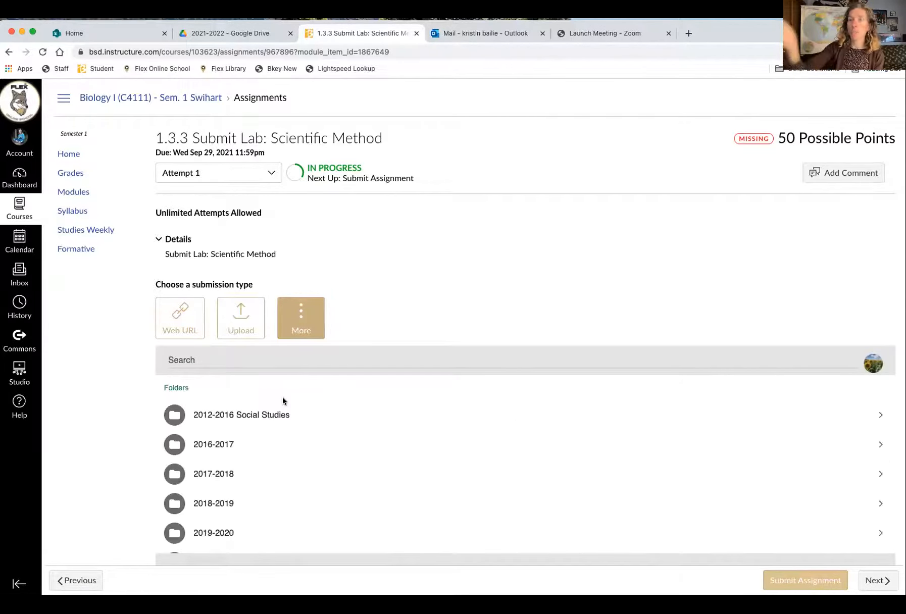
scroll(270, 485, down, 2)
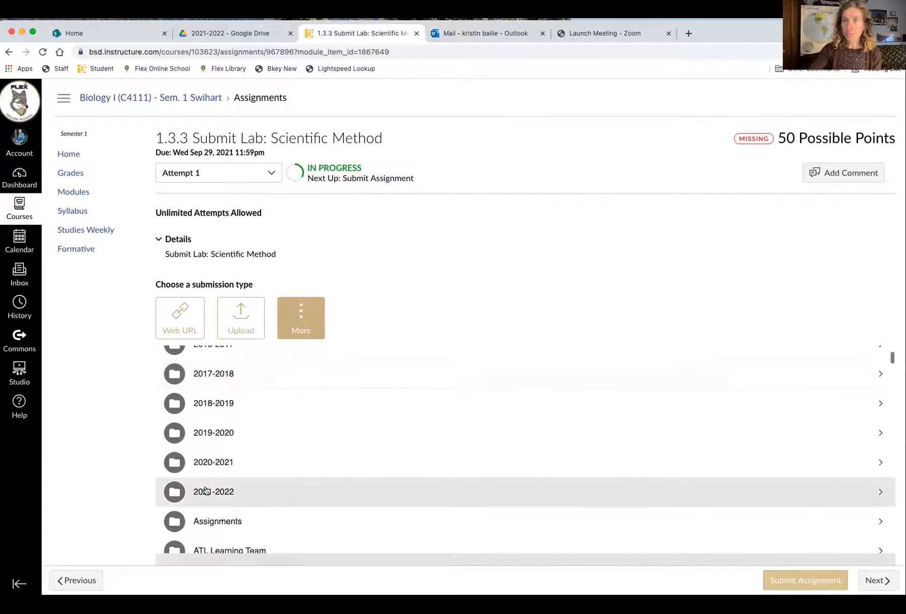
click(206, 490)
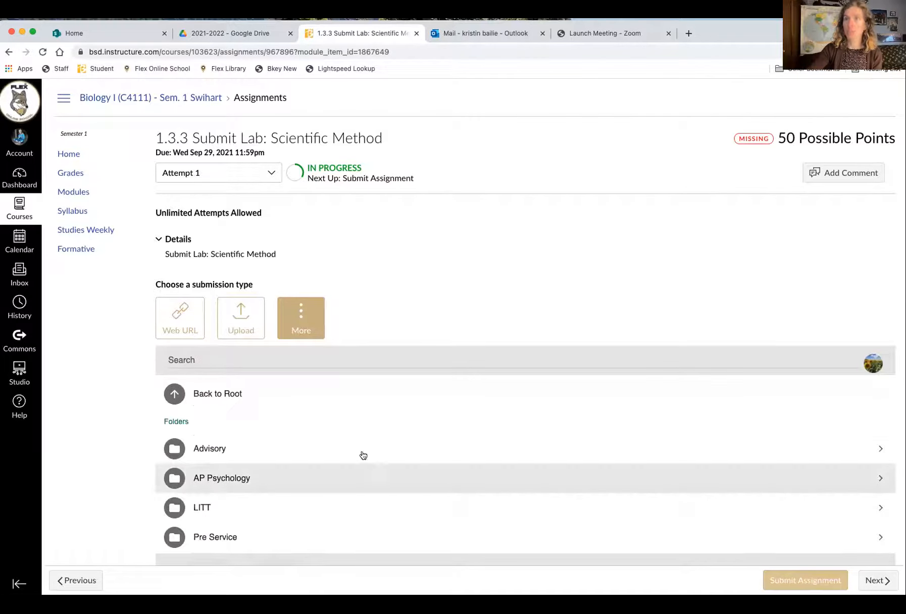
scroll(385, 453, down, 4)
scroll(387, 455, down, 2)
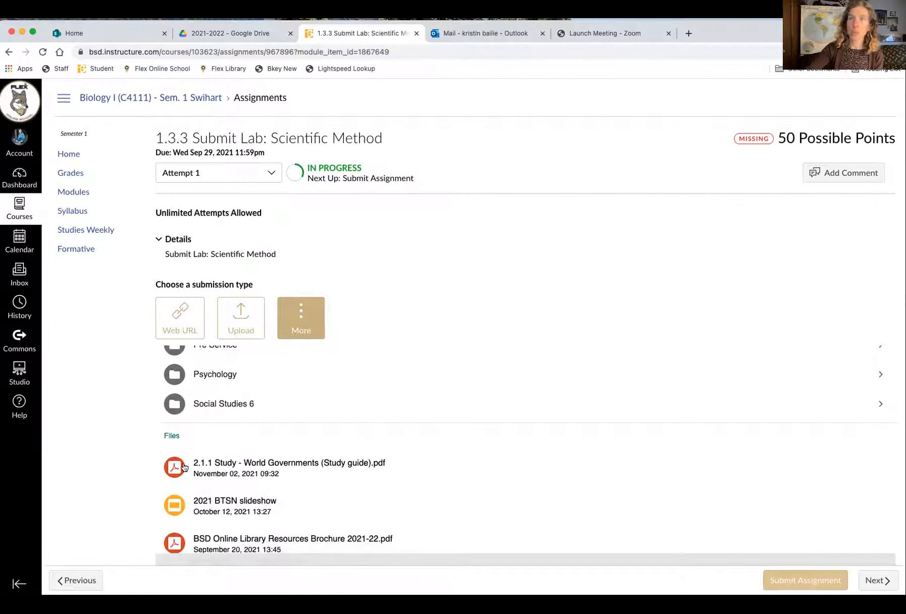
click(256, 466)
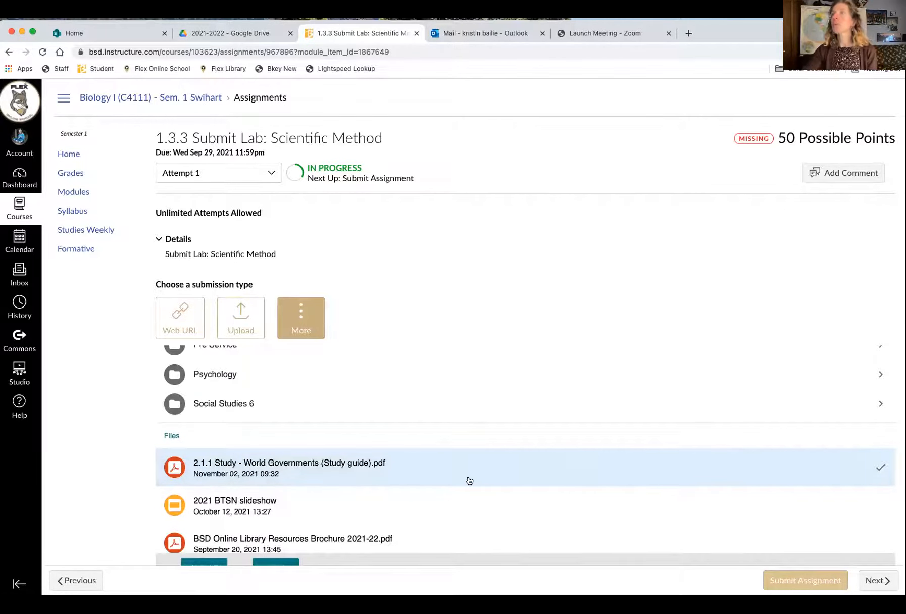
Step: Attach the selected study guide PDF and submit the Scientific Method lab assignment
scroll(469, 480, down, 2)
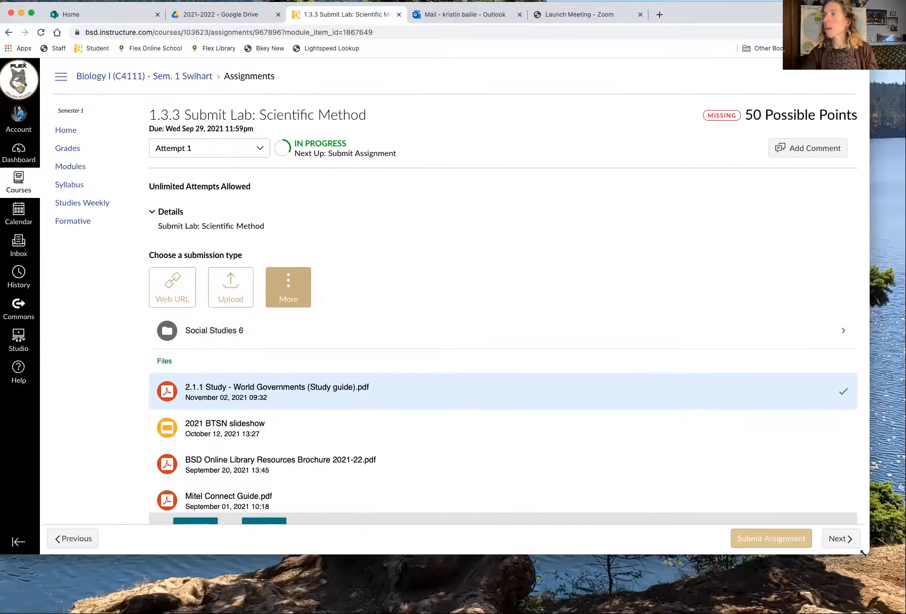
drag(864, 551, 904, 612)
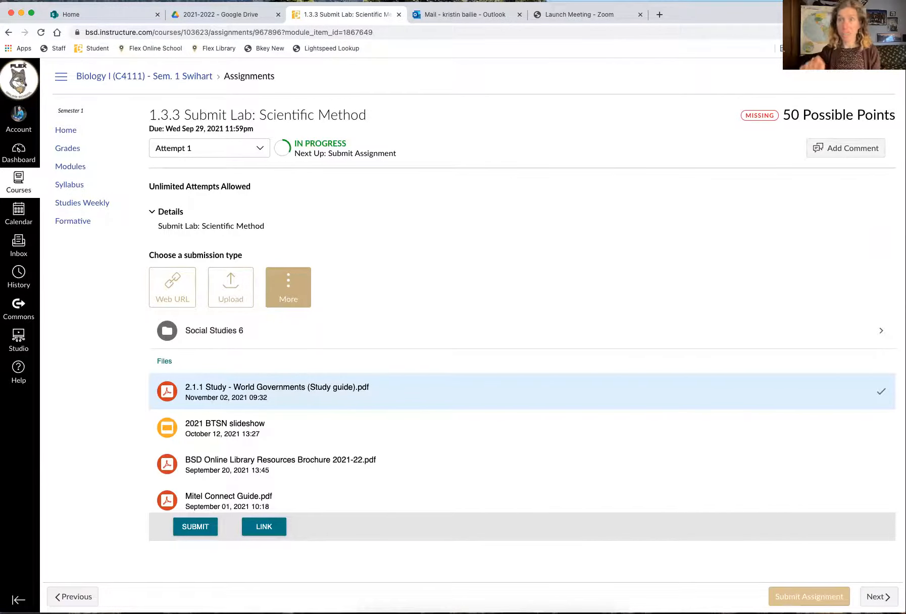
click(192, 530)
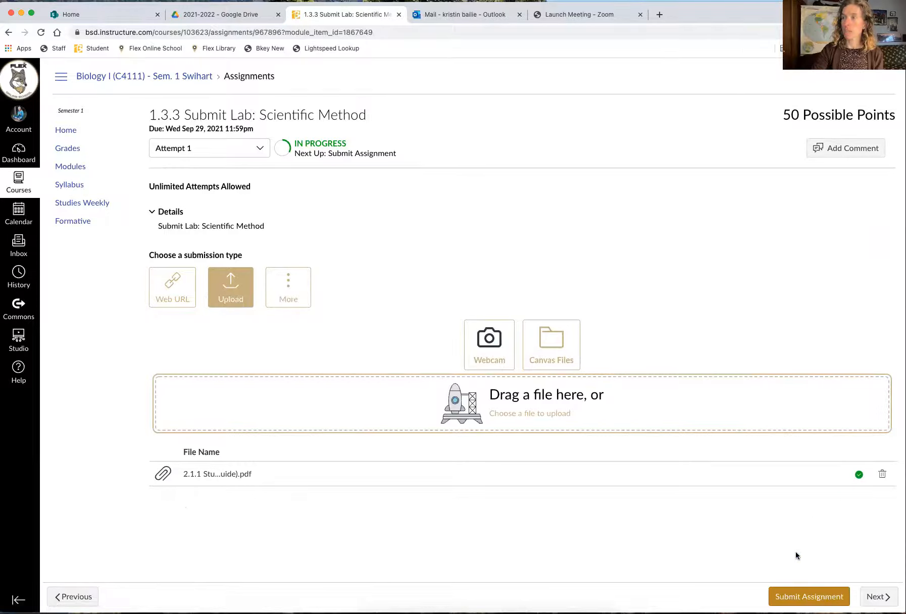
click(803, 598)
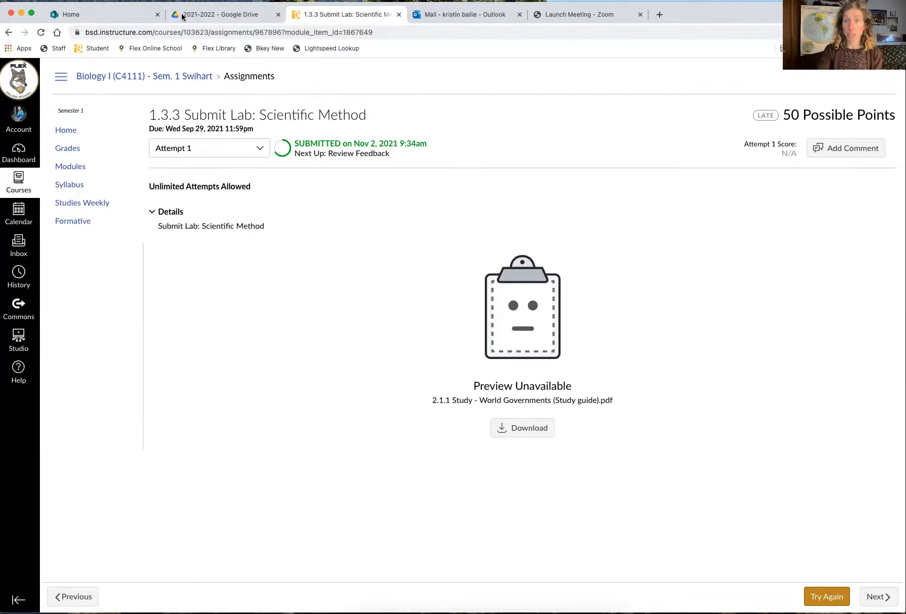
Step: Switch to Google Drive, preview BSD Online Library Resources Brochure 2021-22.pdf, look at its available apps including Kami, and return to the folder
click(199, 11)
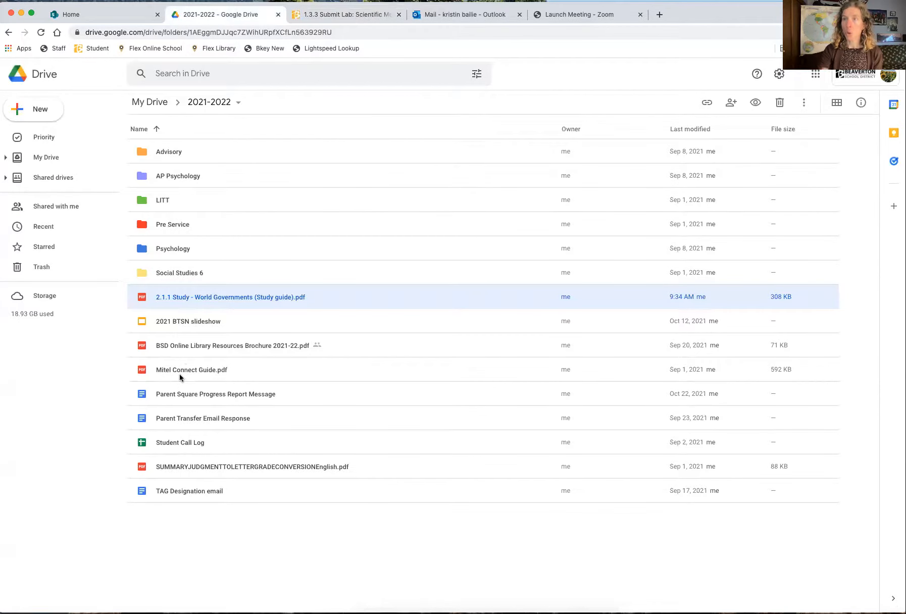
click(188, 345)
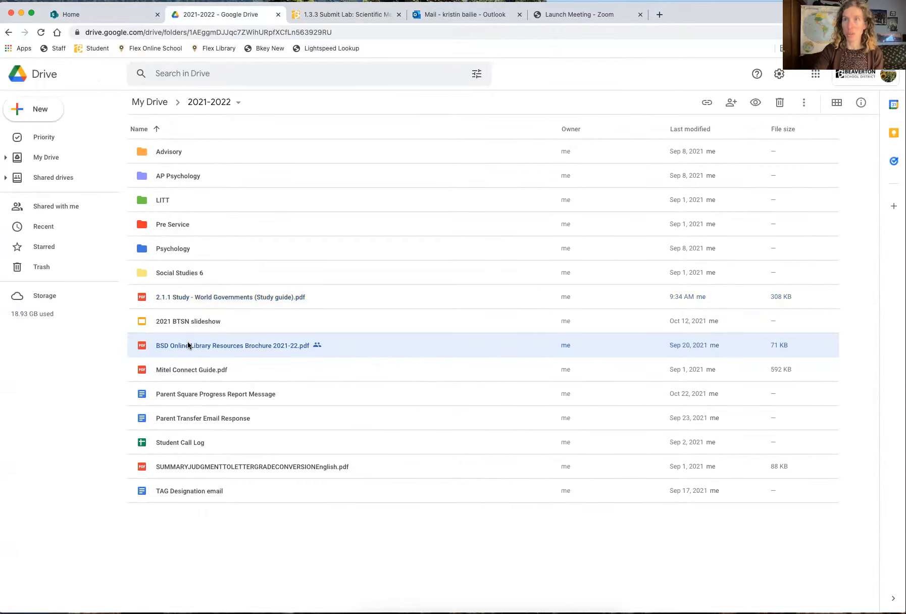
double_click(188, 345)
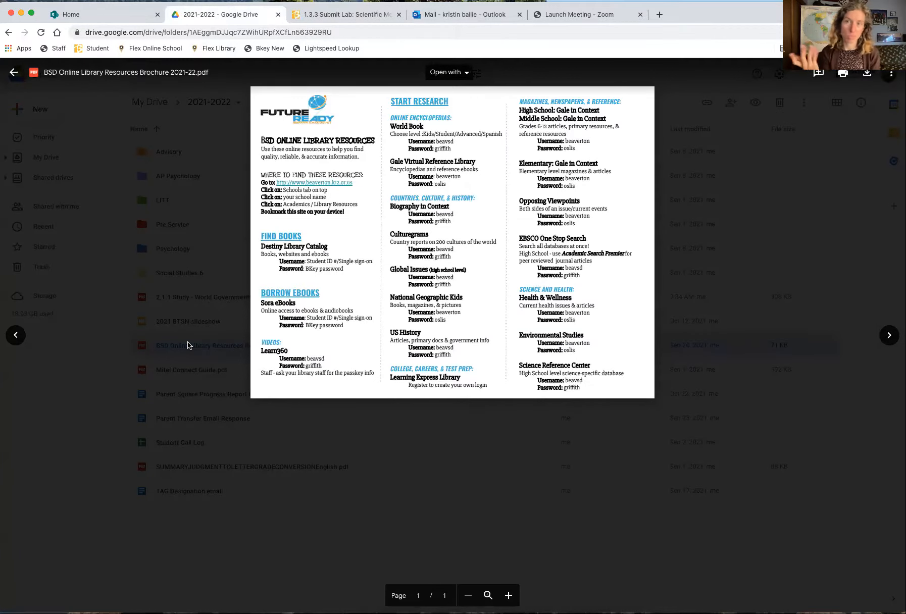
click(467, 74)
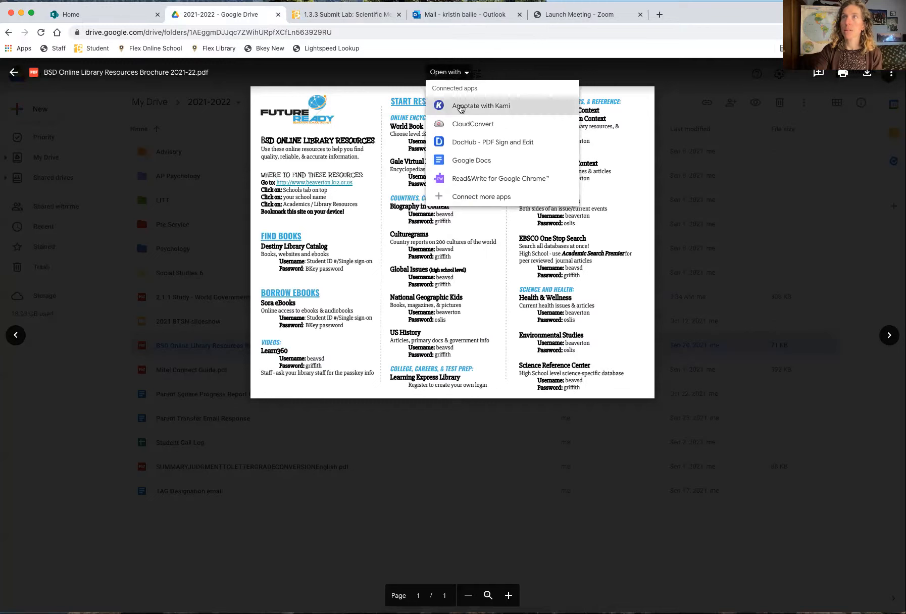
click(15, 74)
click(16, 75)
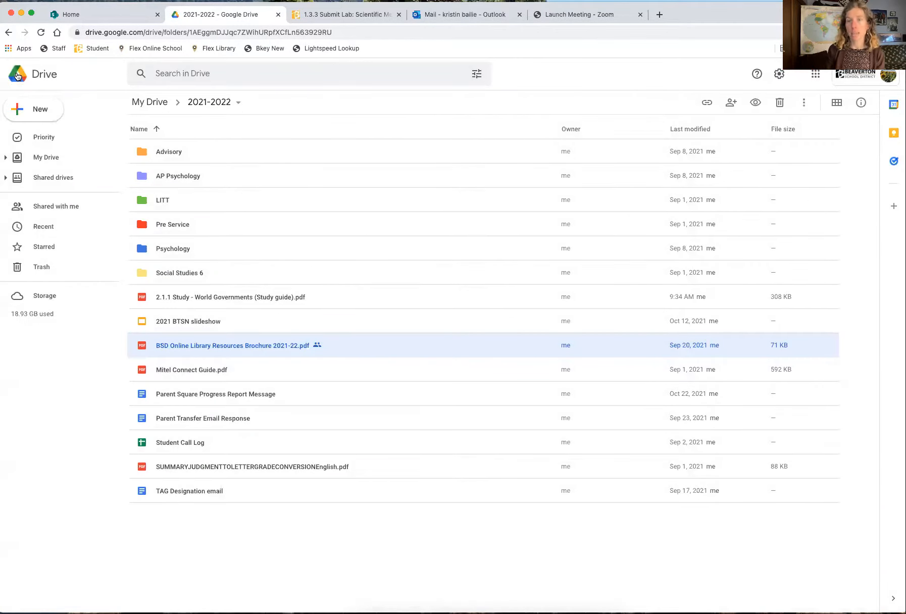